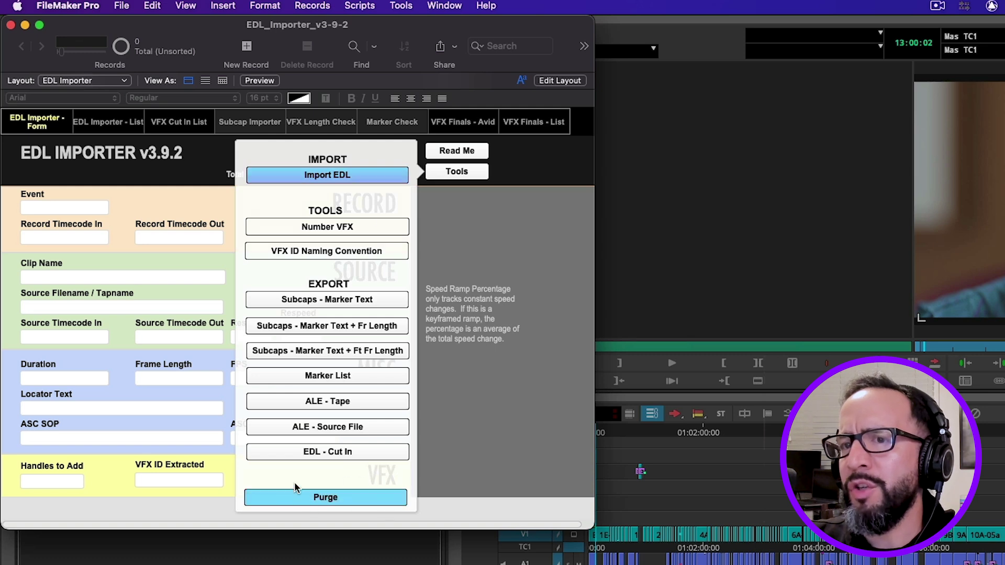
Purge every record from the EDL Importer database and dismiss the Tools panel
left_click(329, 498)
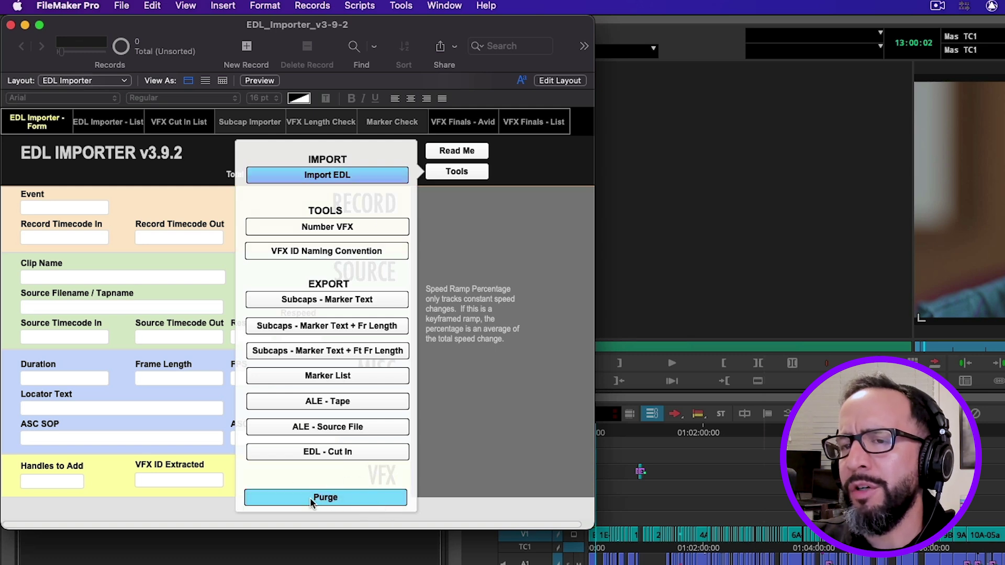
left_click(356, 497)
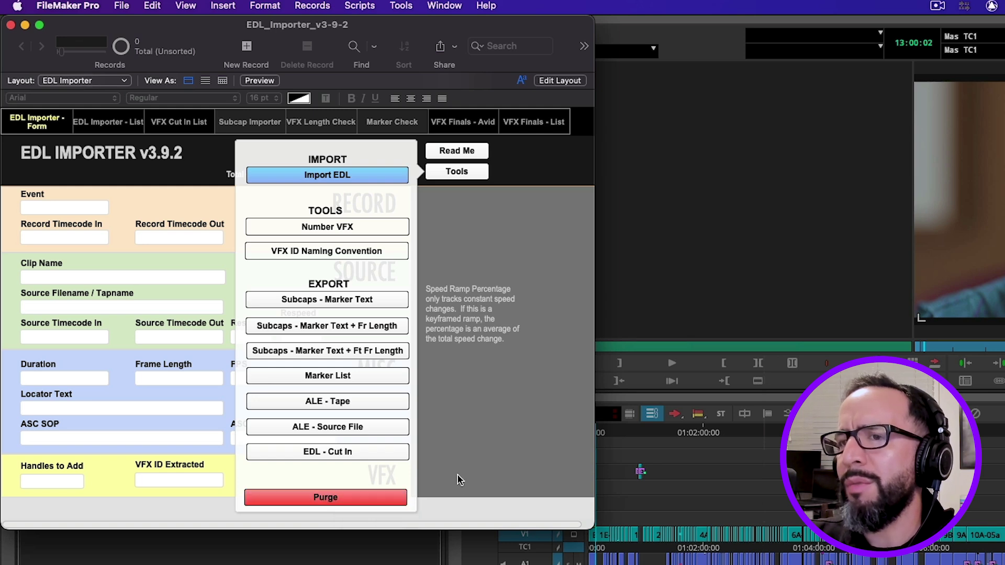
left_click(468, 483)
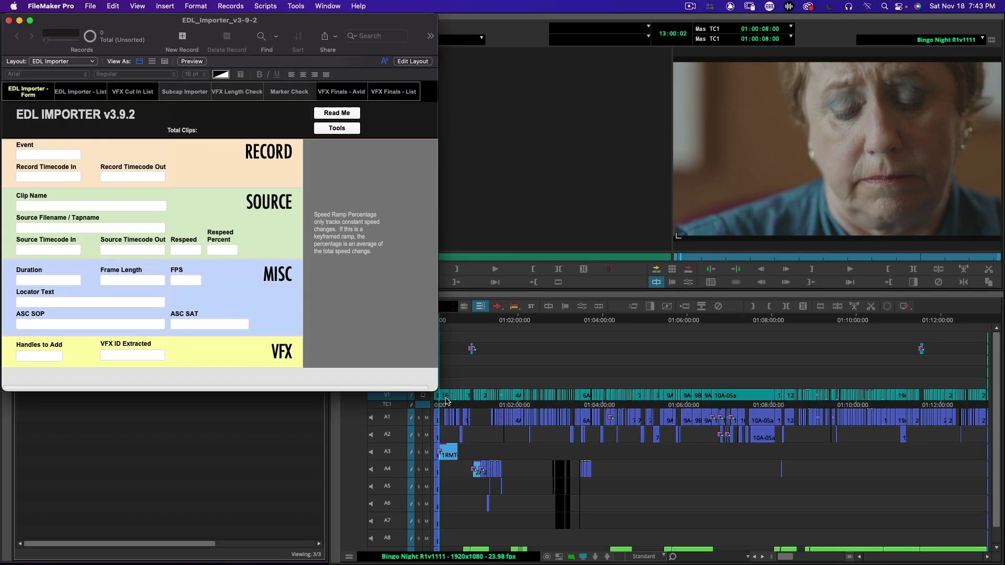
Mark the subsequence start at 01:00:08:00 in the Media Composer timeline
left_click(609, 541)
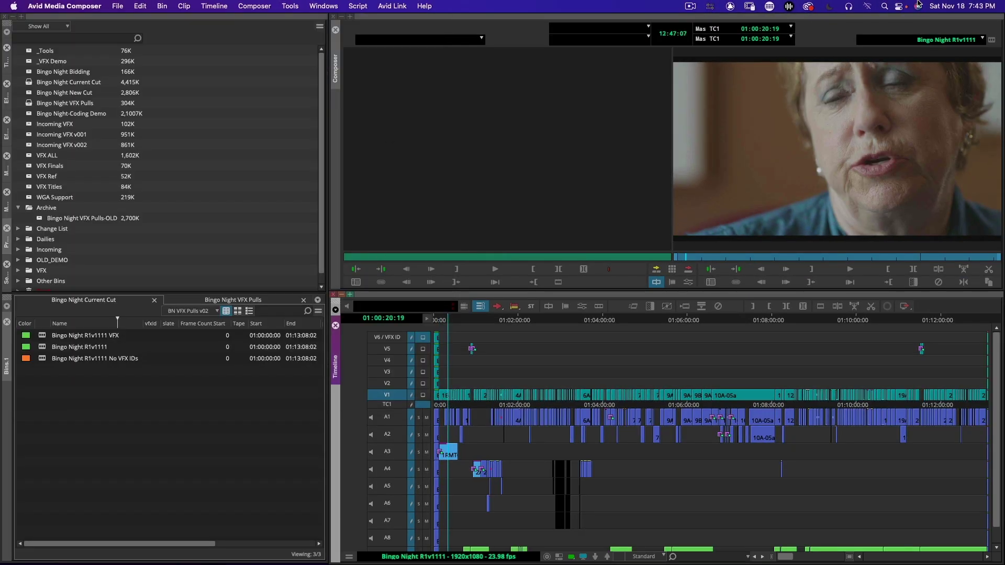
key("super+bracketright")
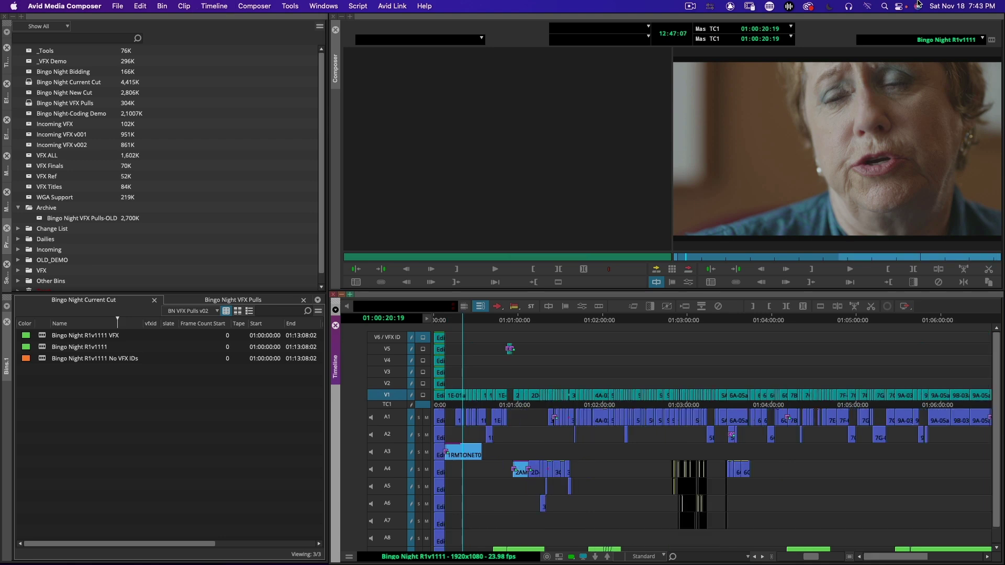
key("super+bracketleft")
key("super+bracketleft")
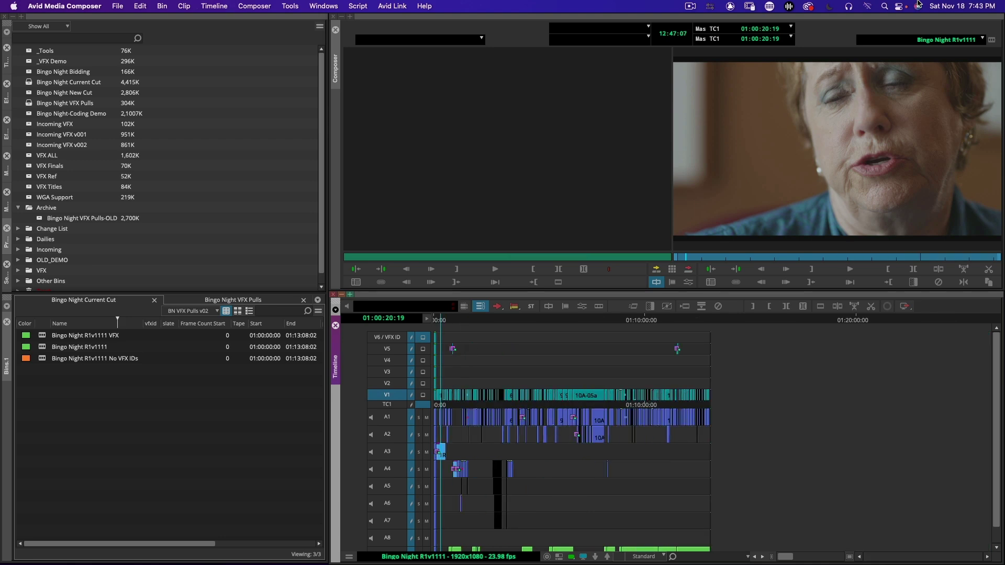
key("super+bracketright")
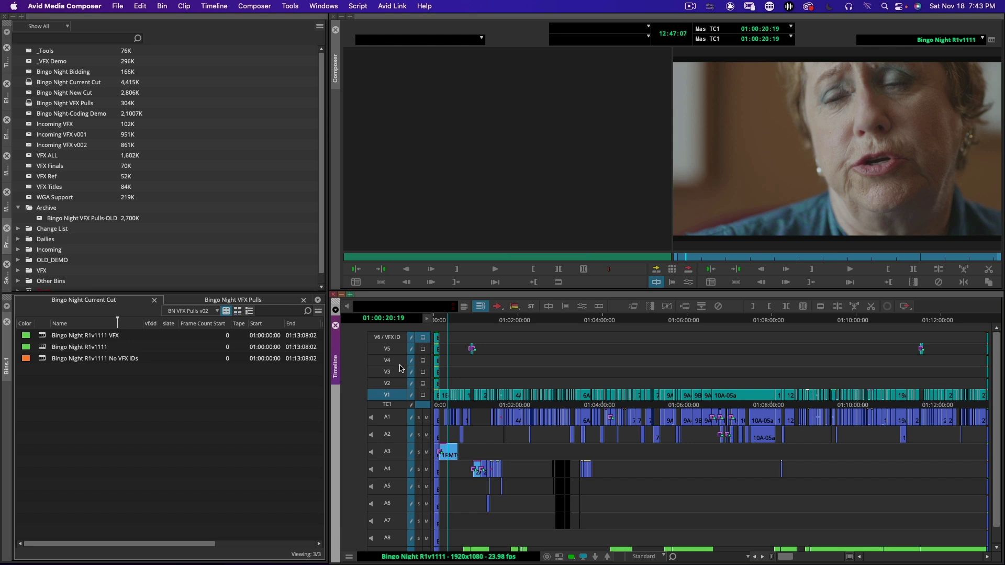
left_click(437, 405)
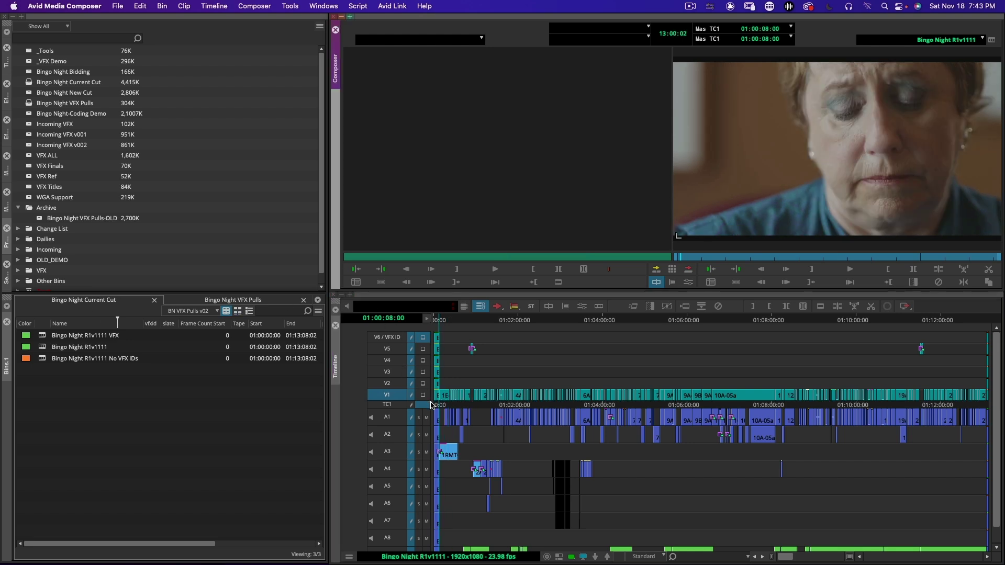
key("super+bracketright")
key("super+bracketright")
key("super+bracketright")
key("o")
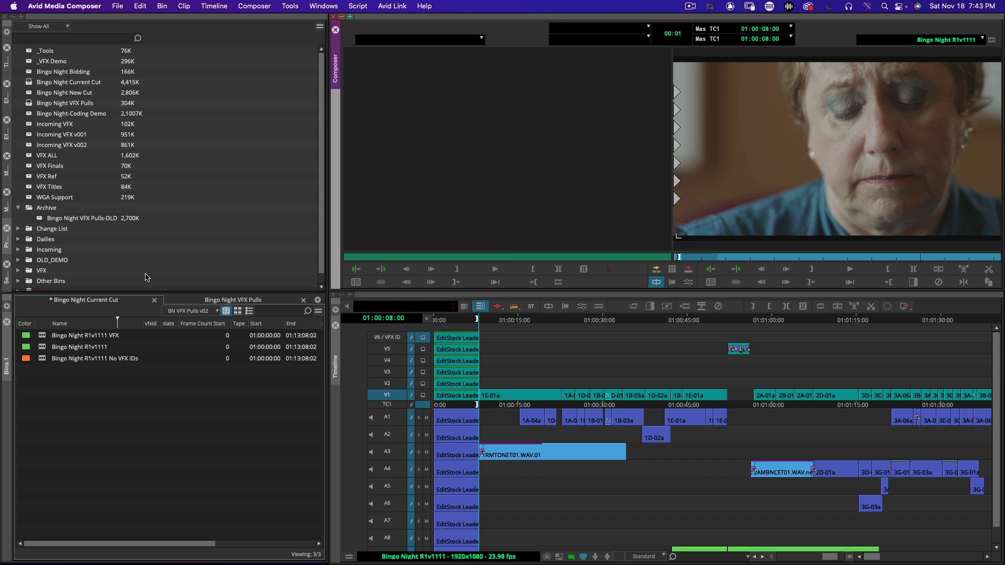
Mark to the sequence end, drag it into the bin as Sub.01, and load it
left_click(462, 395)
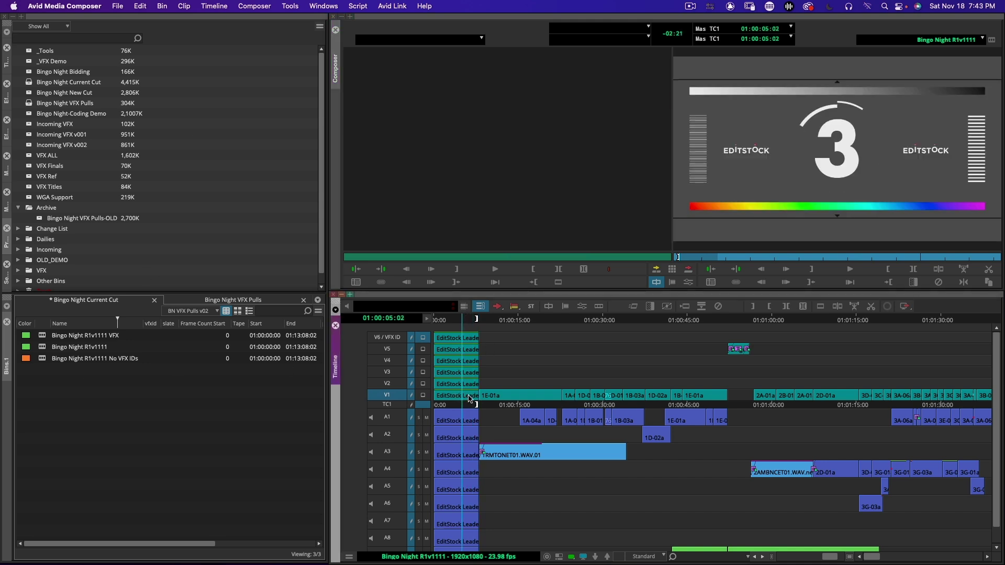
left_click(501, 400)
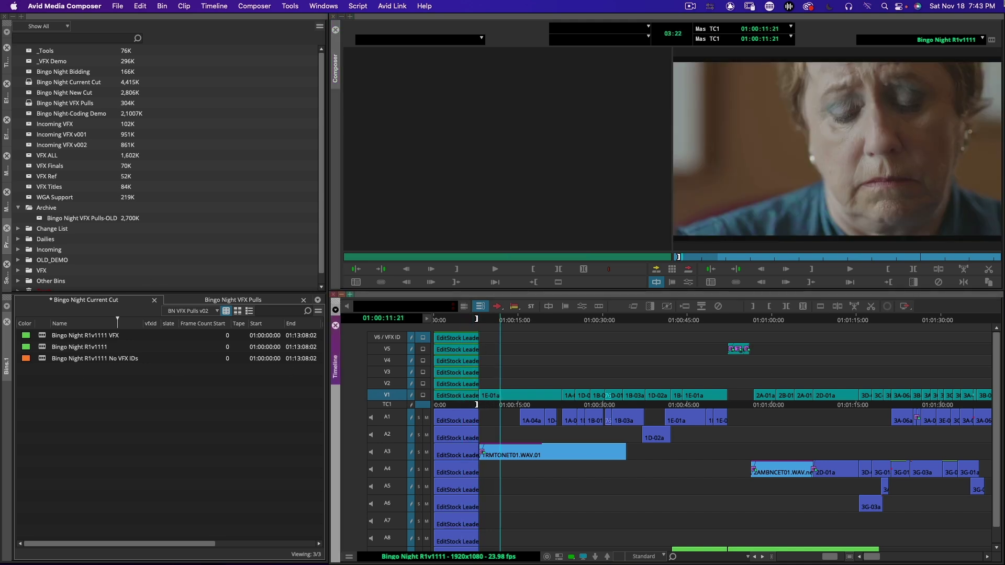
key("End")
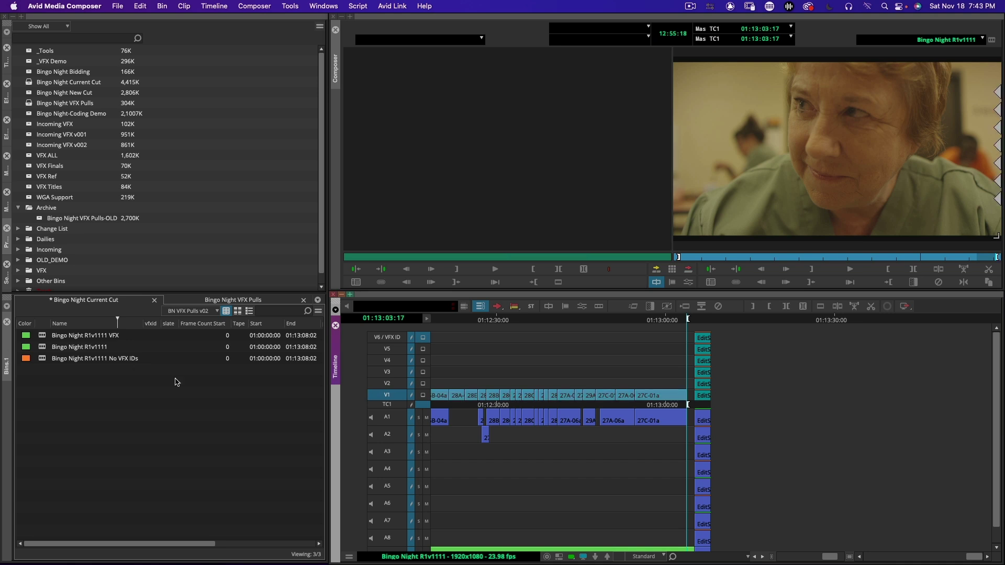
left_click(223, 417)
left_click(490, 403)
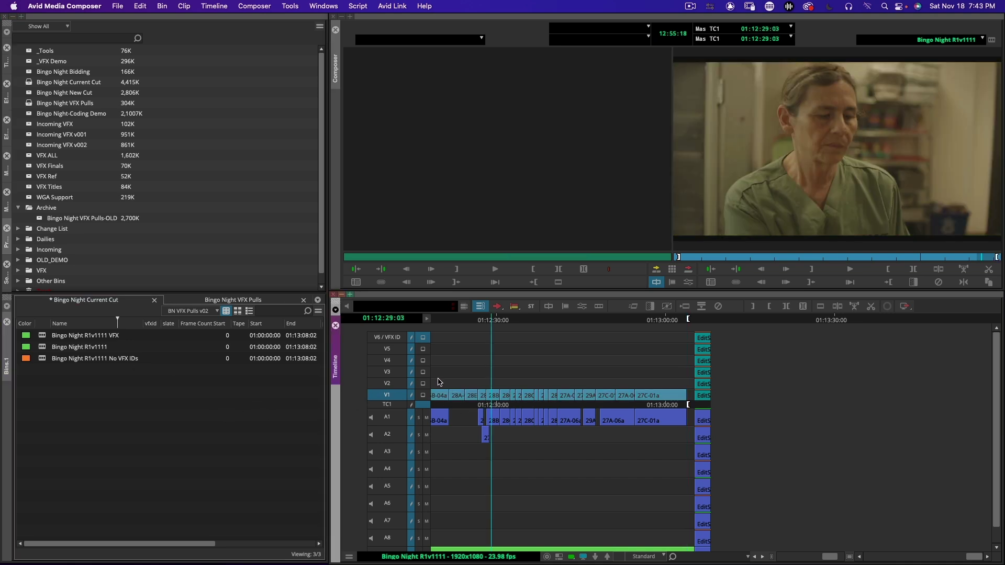
left_click_drag(782, 158, 161, 408)
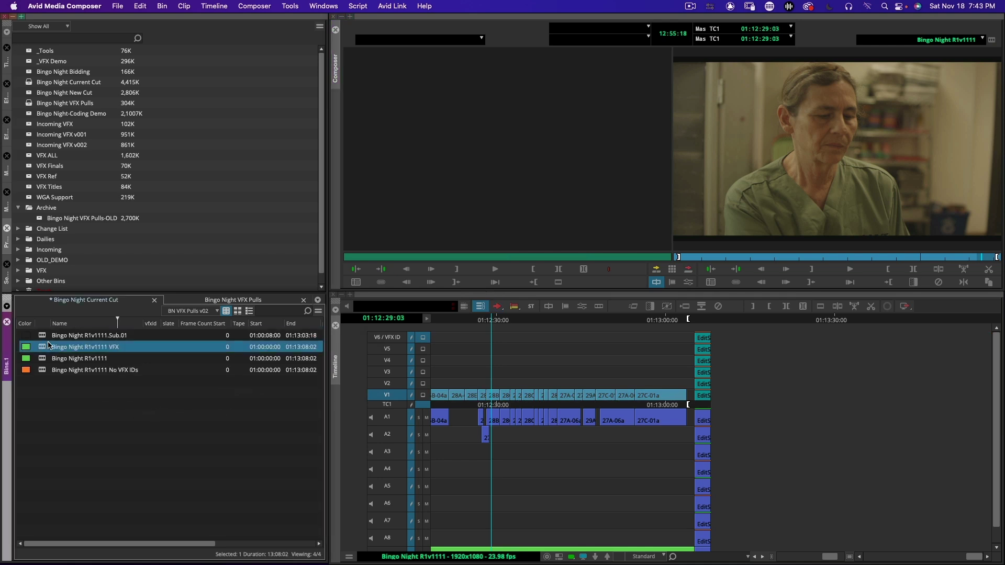
double_click(43, 336)
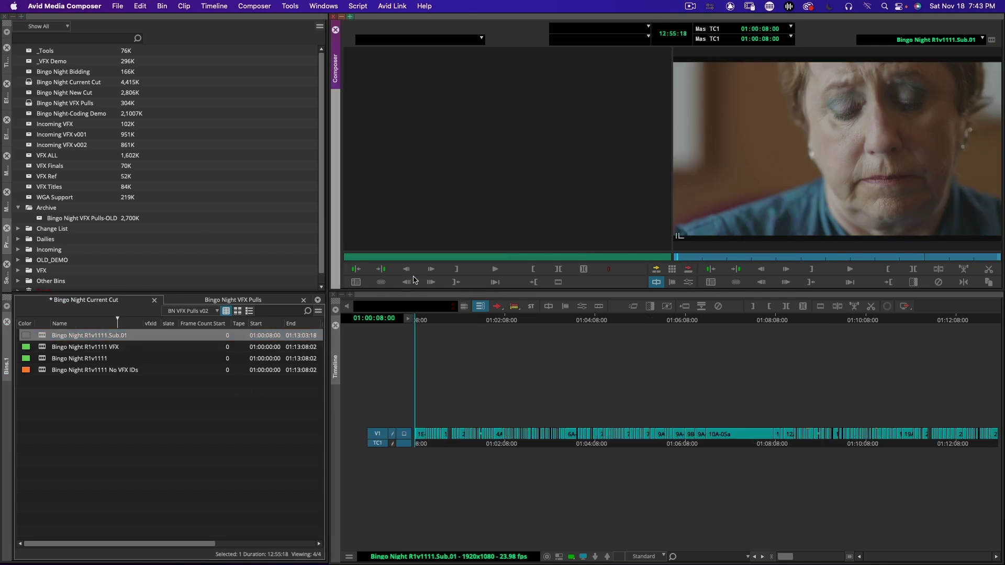
Load Sub.01 into the List Tool and set options for clip names, source file names and markers
left_click(296, 5)
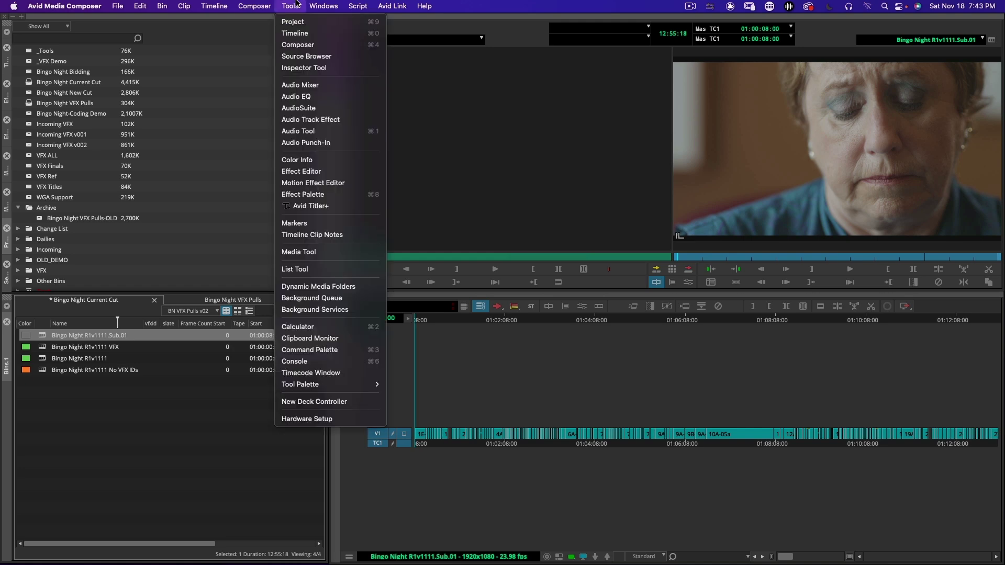
left_click(329, 270)
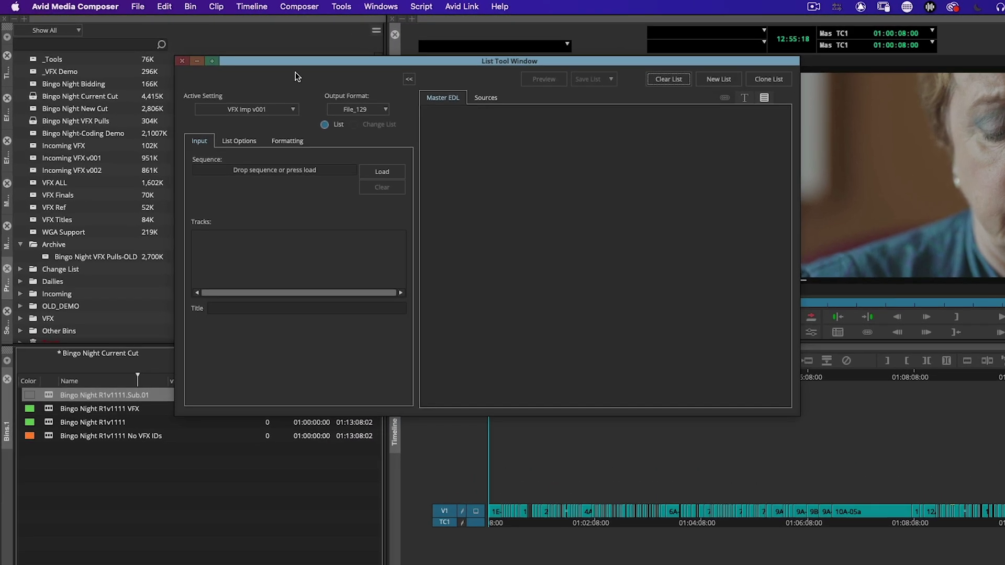
left_click_drag(269, 49, 457, 24)
left_click_drag(49, 398, 429, 136)
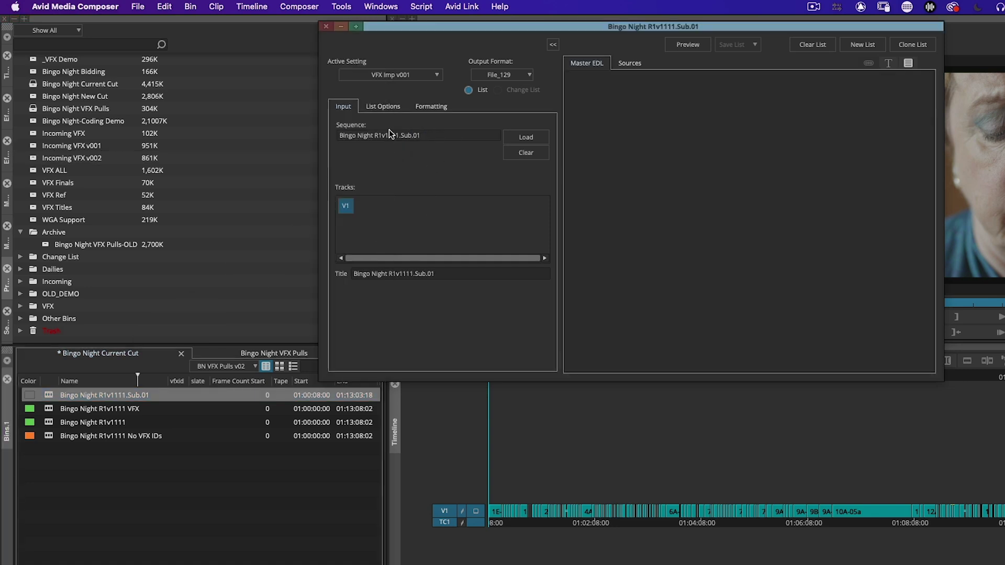
left_click(387, 108)
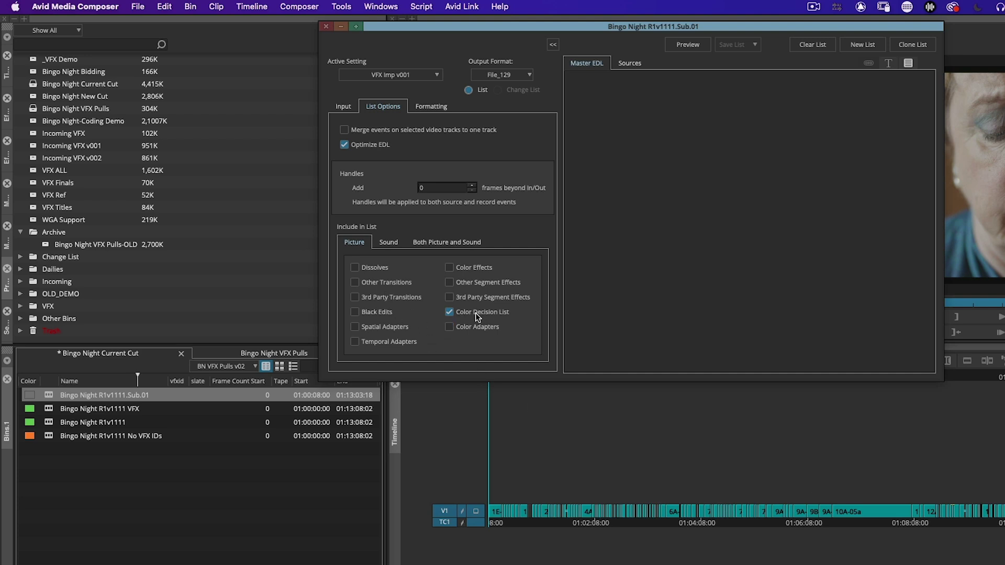
left_click(446, 243)
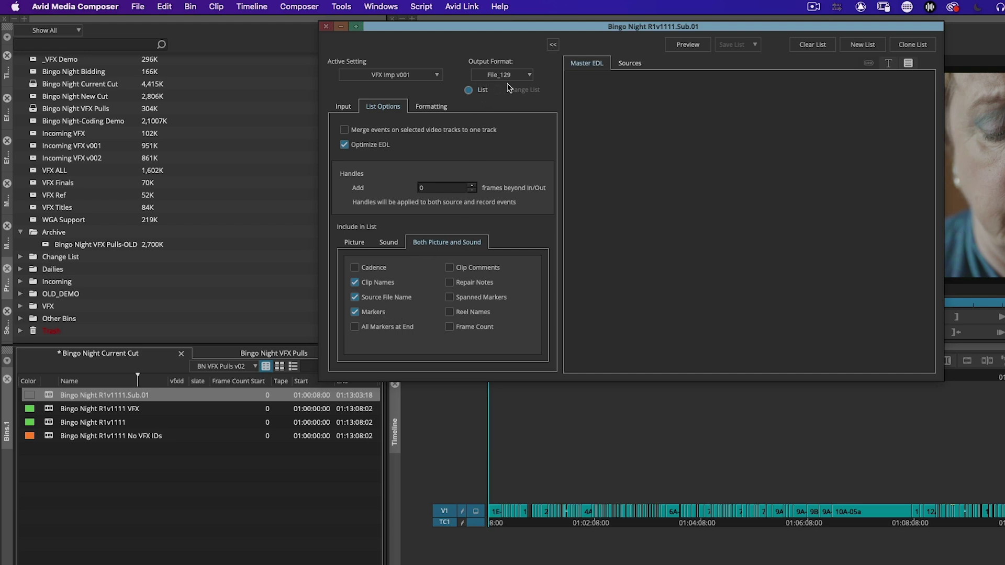
Preview the EDL and save it as one file in the EDL Importer Demo folder
left_click(685, 44)
left_click(735, 44)
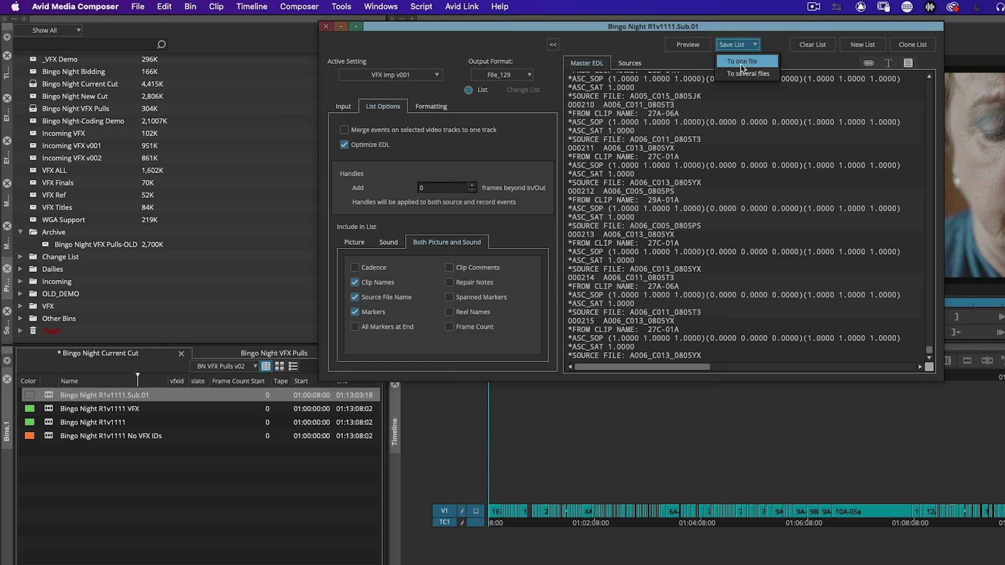
left_click(741, 43)
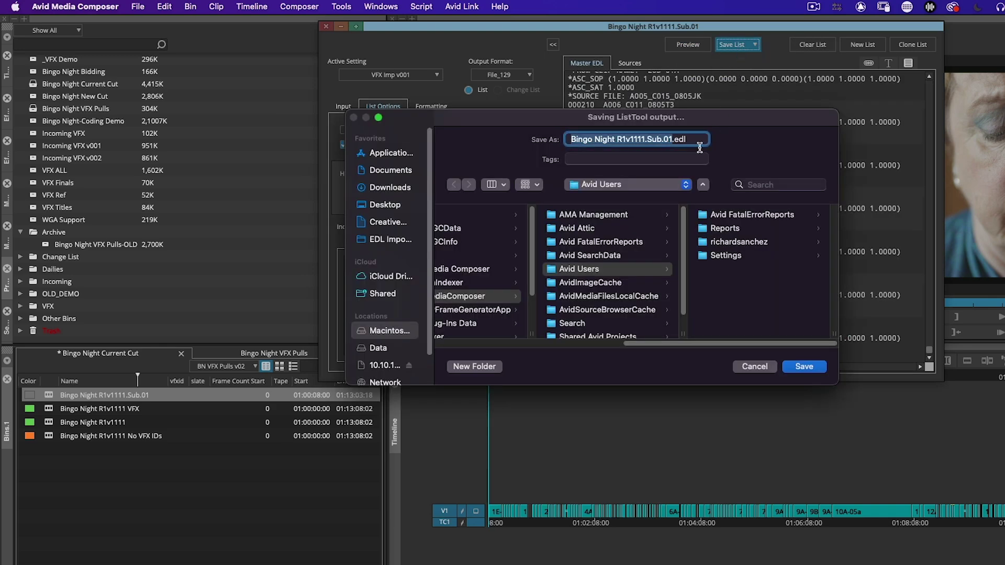
left_click(388, 237)
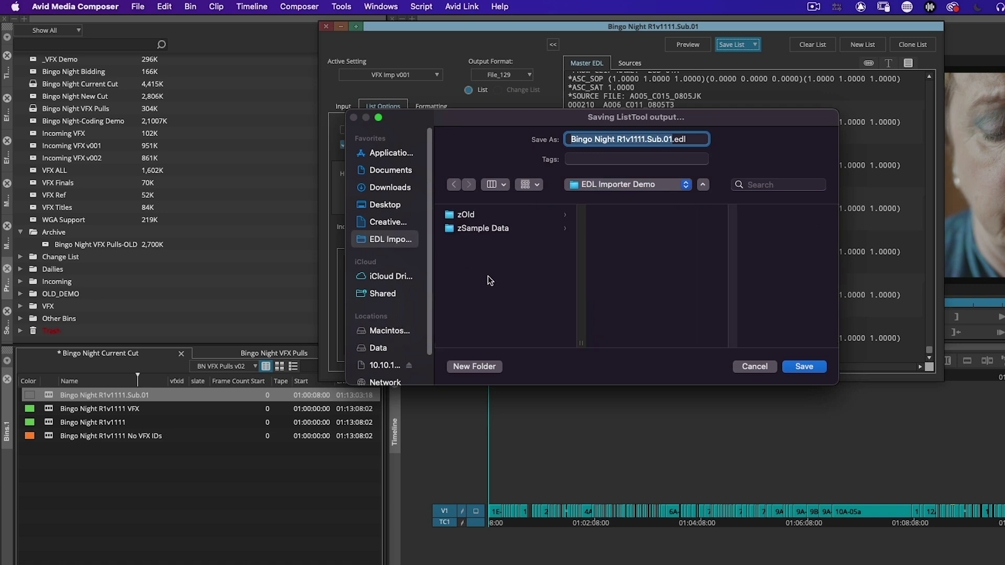
left_click(806, 366)
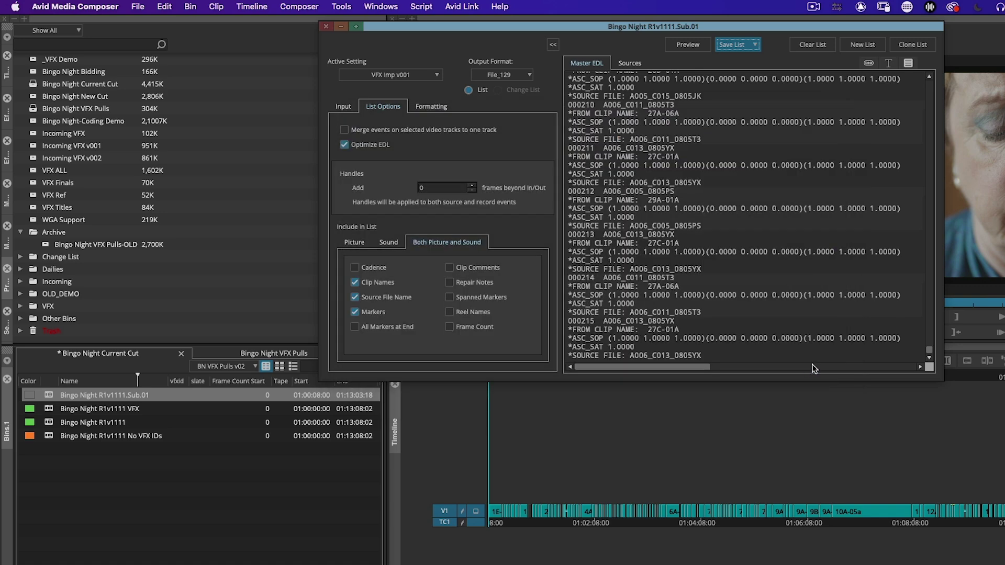
Import the Bingo Night Sub.01 EDL into FileMaker, check all 215 records, and return to record 1
left_click(326, 27)
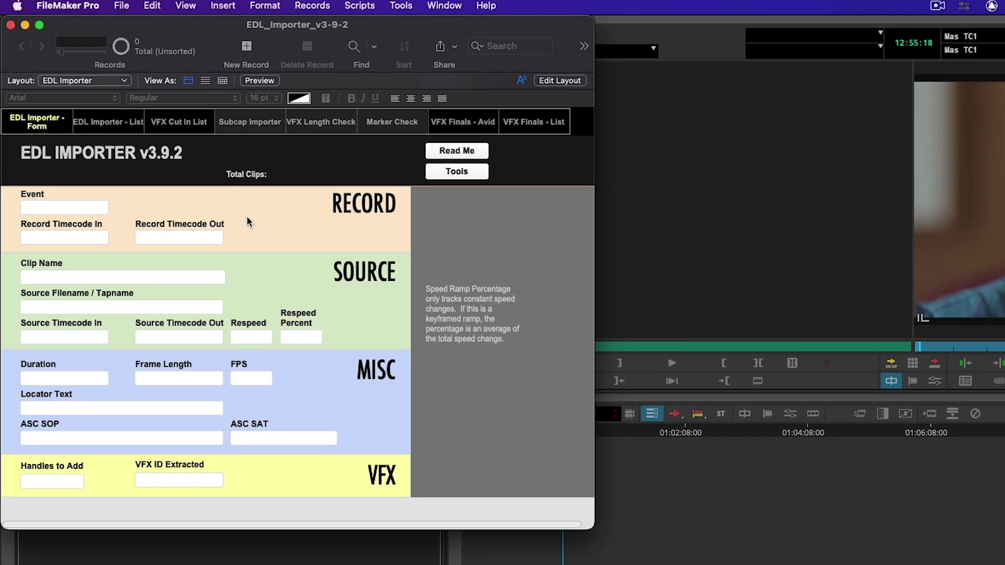
left_click(460, 172)
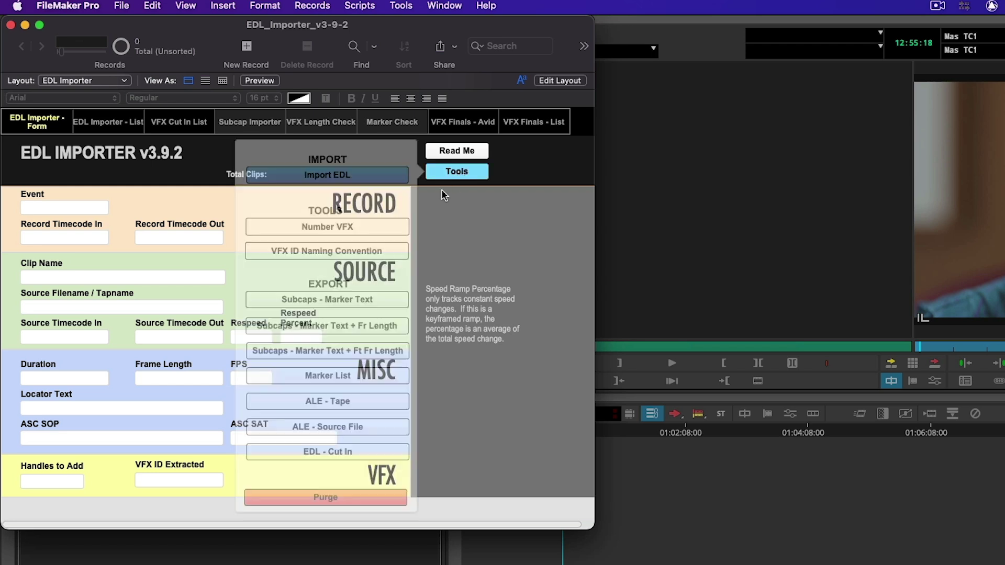
left_click(346, 178)
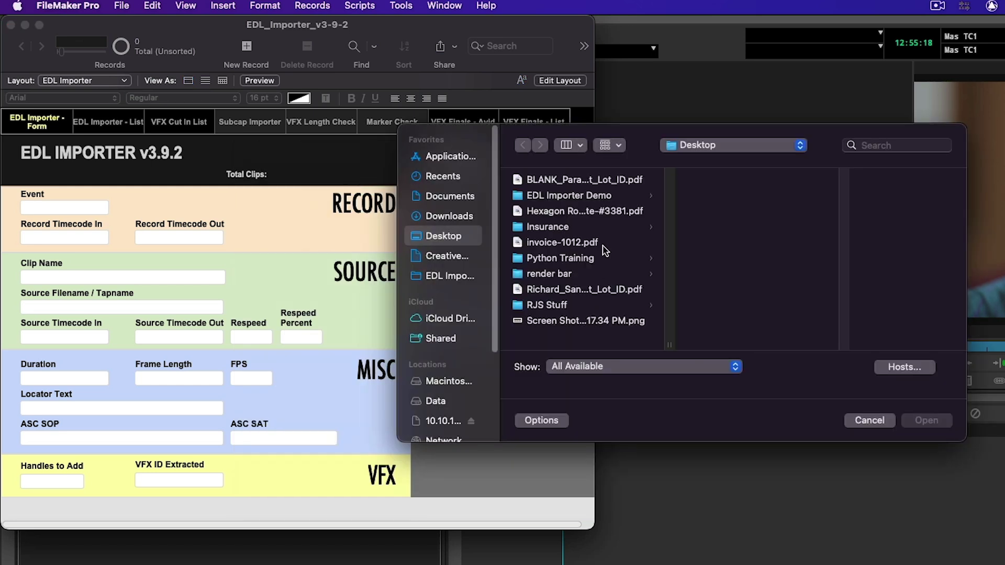
left_click(448, 276)
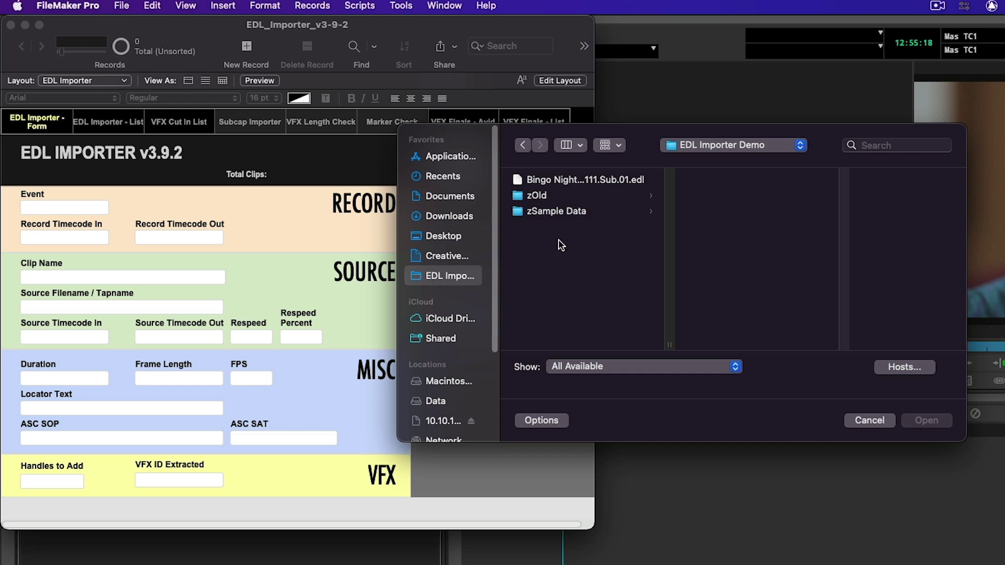
left_click(574, 181)
left_click(947, 423)
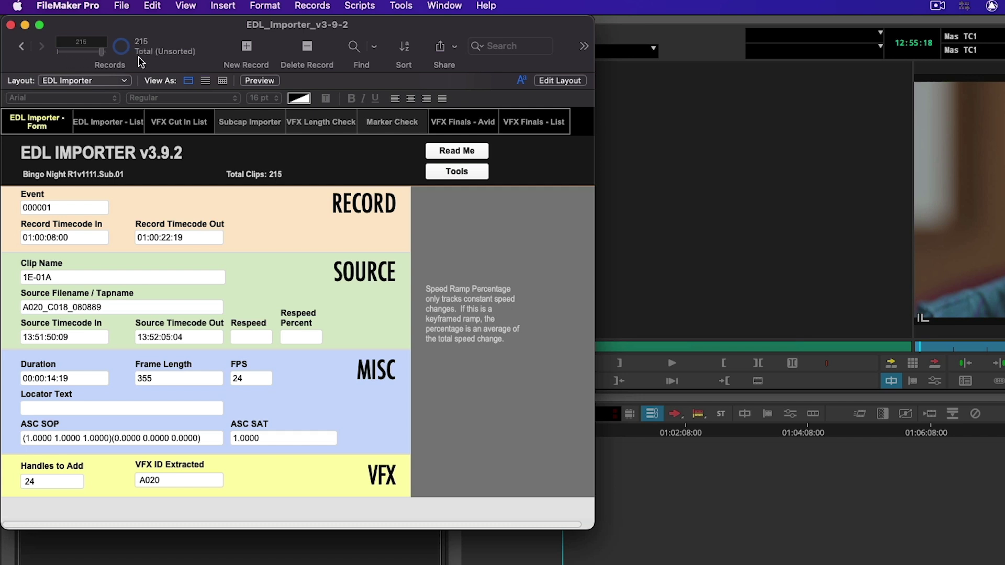
left_click_drag(61, 51, 102, 51)
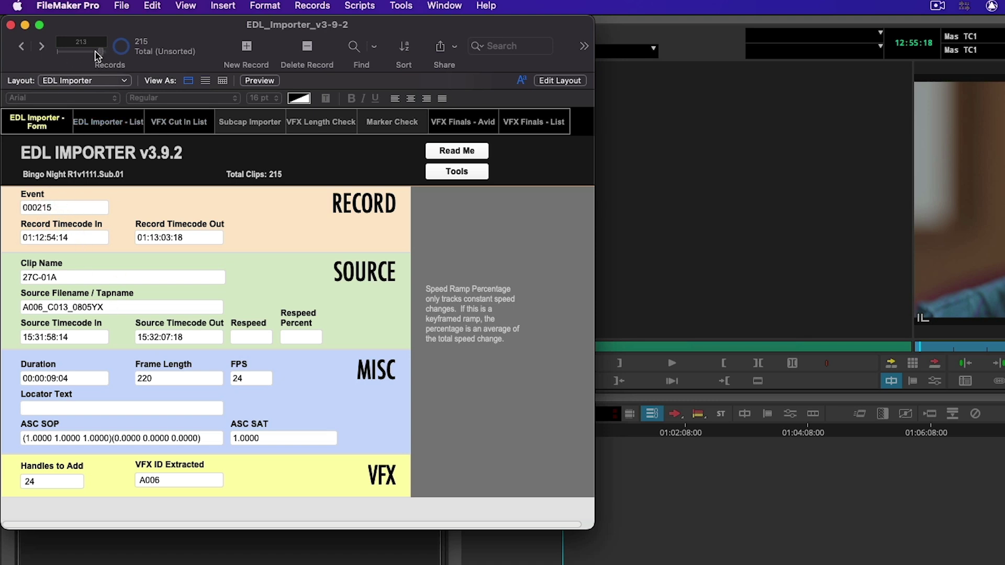
left_click_drag(102, 52, 59, 51)
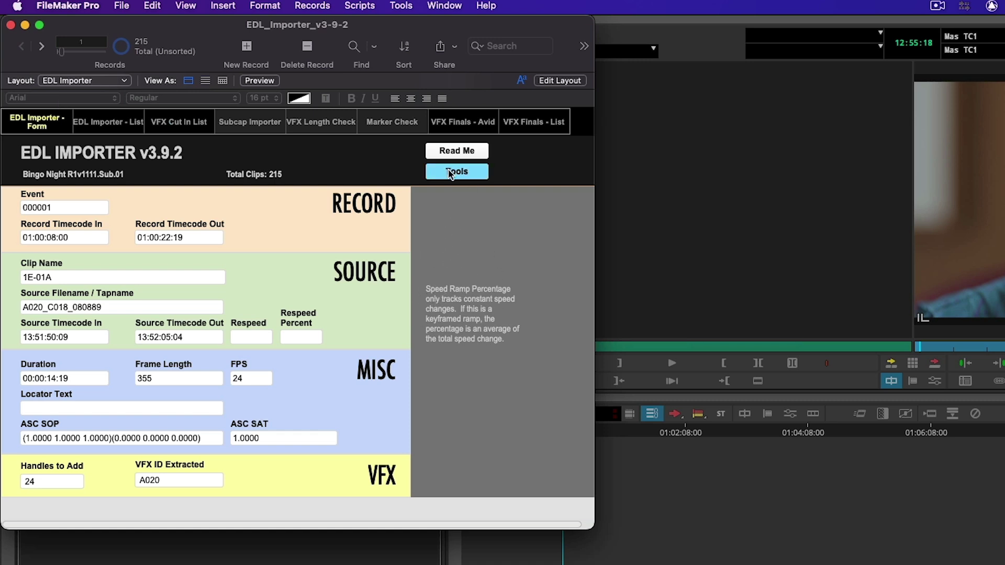
Number the VFX shots with shot code BNT, starting number 1000 and increment 10
left_click(458, 169)
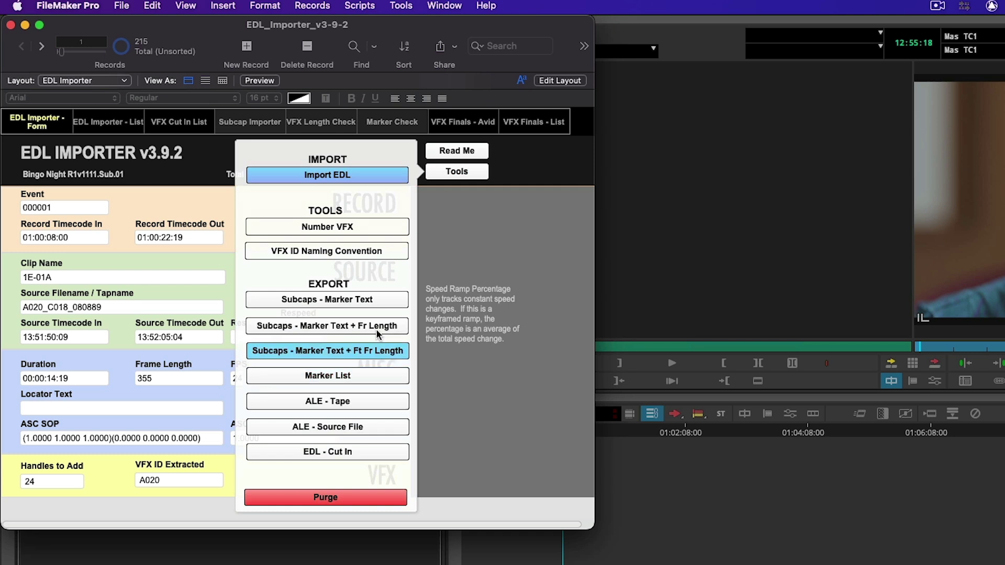
left_click(357, 229)
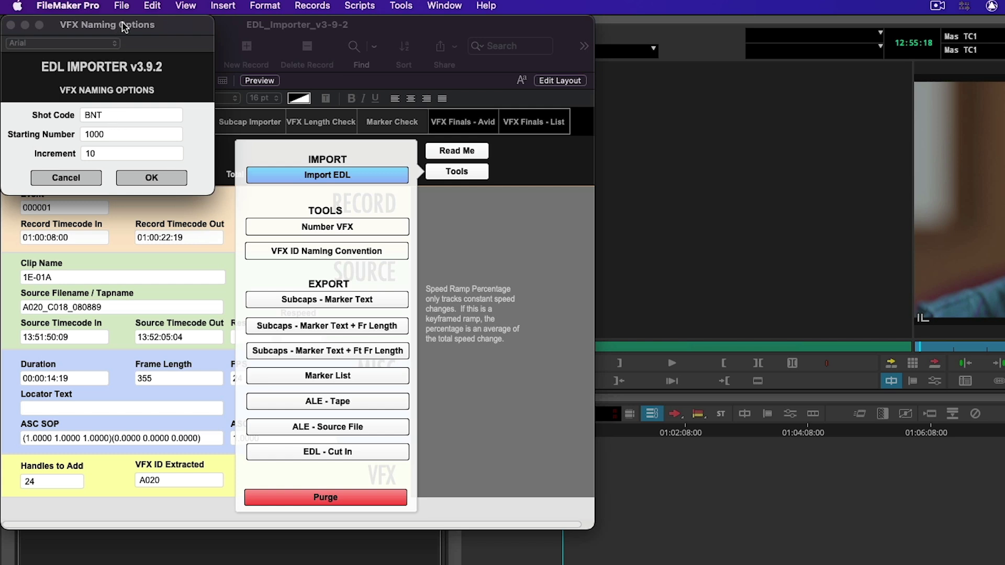
left_click_drag(131, 29, 209, 95)
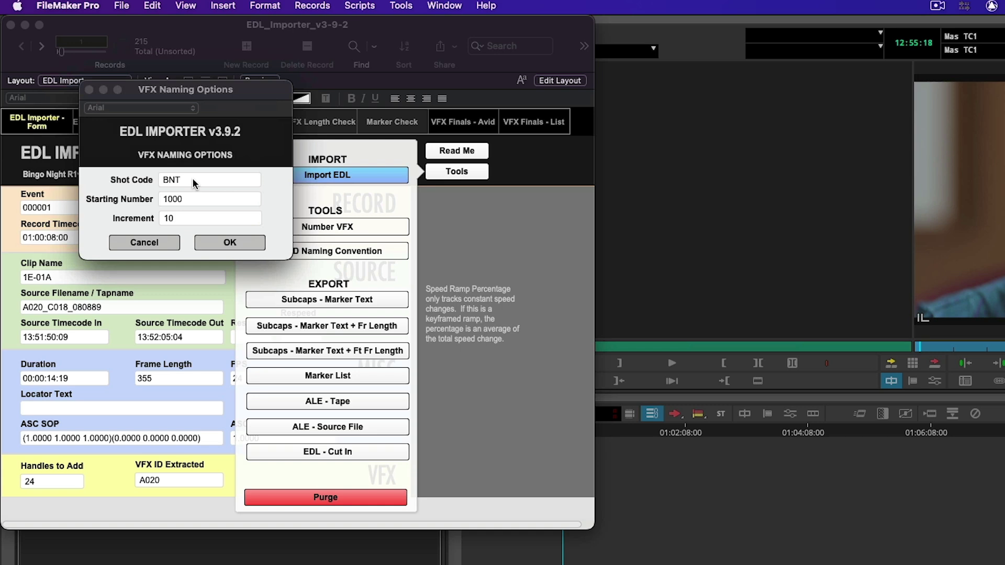
double_click(192, 178)
type("101_10_")
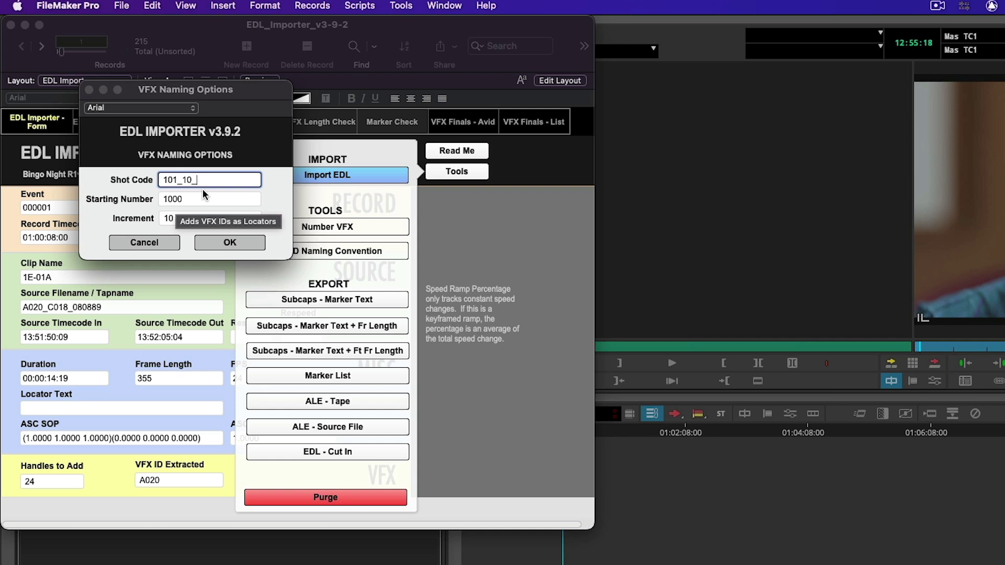
key("super+a")
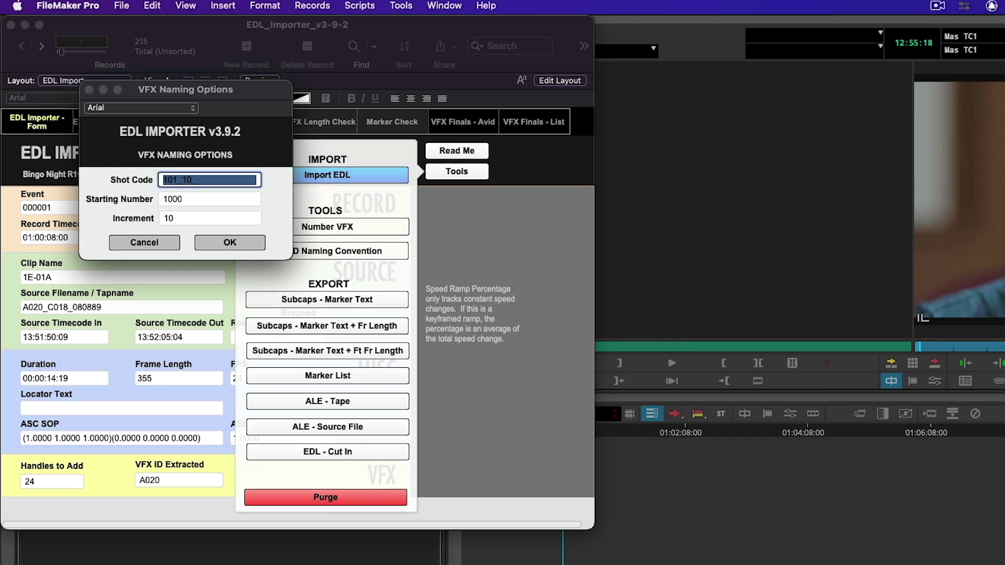
type("BNT")
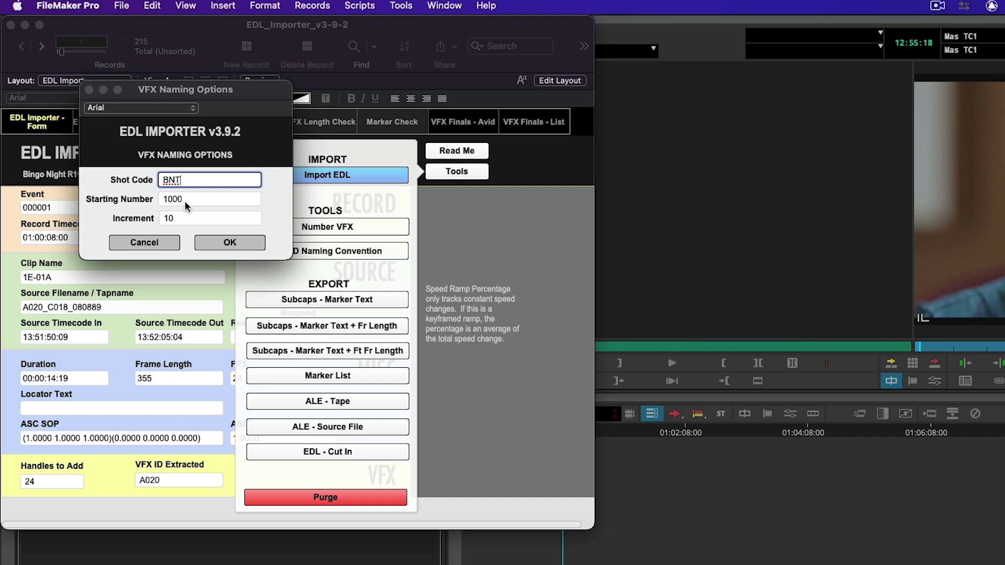
left_click(186, 200)
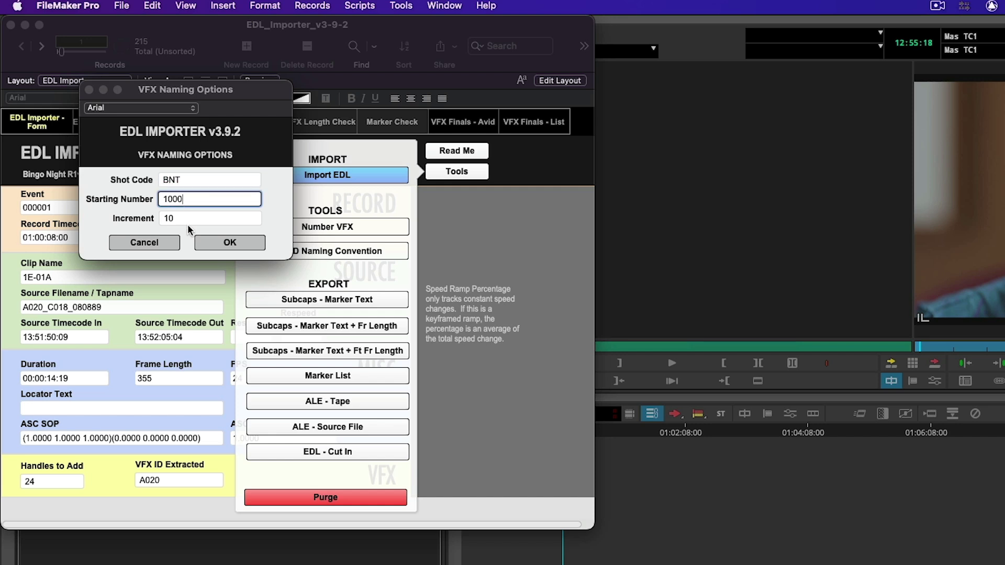
left_click(183, 218)
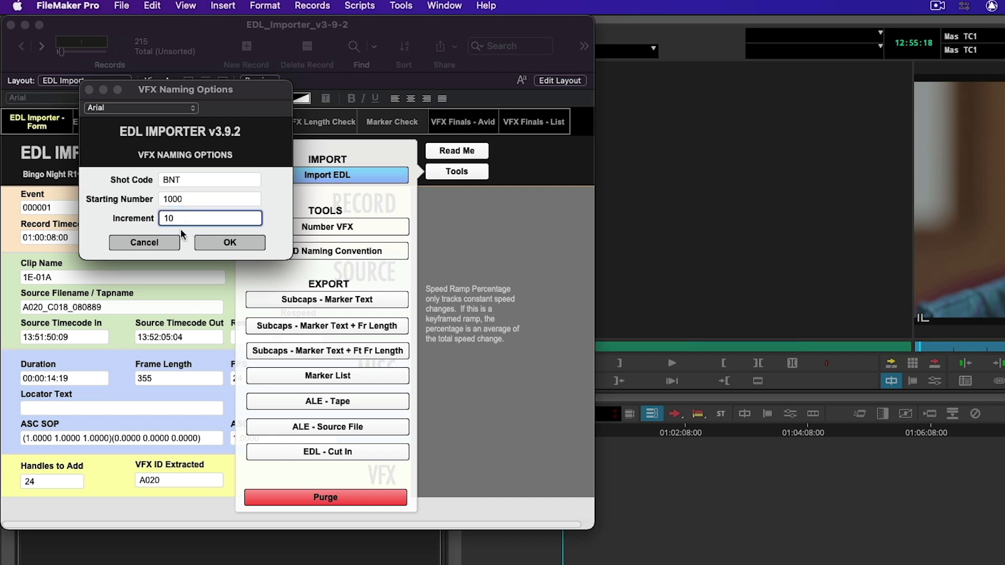
left_click(230, 244)
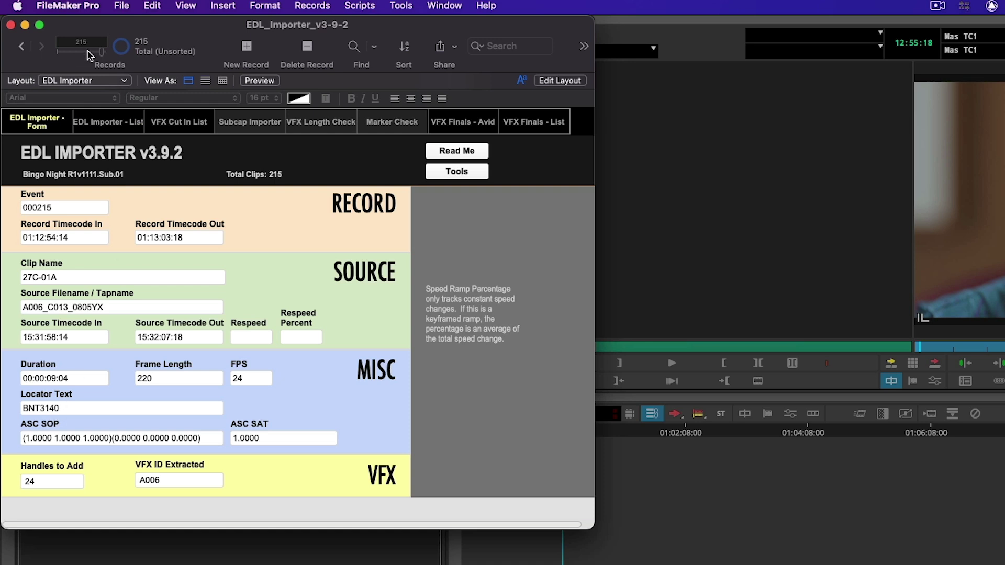
Return to record 1 and step forward to record 7, clip 1D-02A, showing BNT1060
left_click_drag(101, 52, 6, 59)
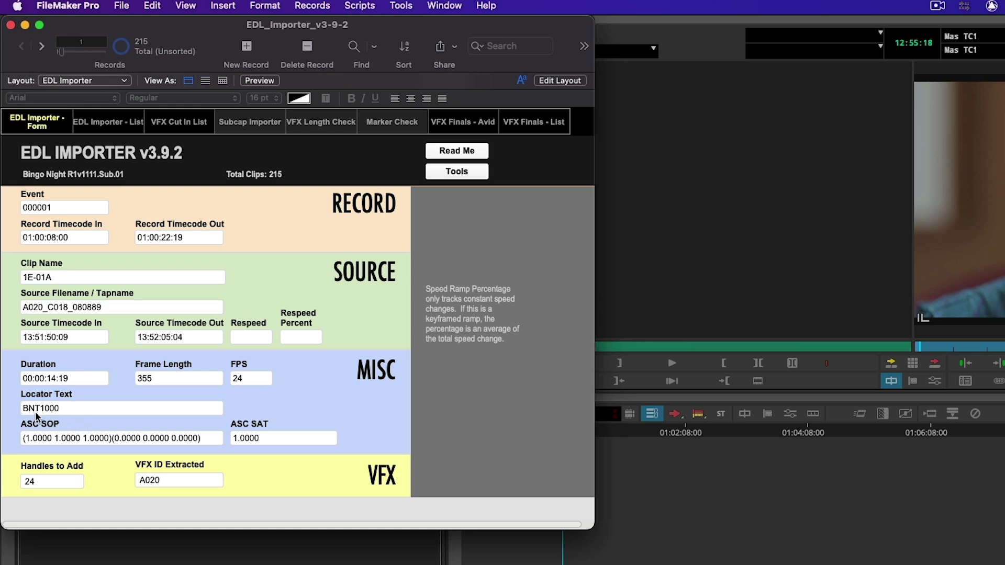
left_click(40, 49)
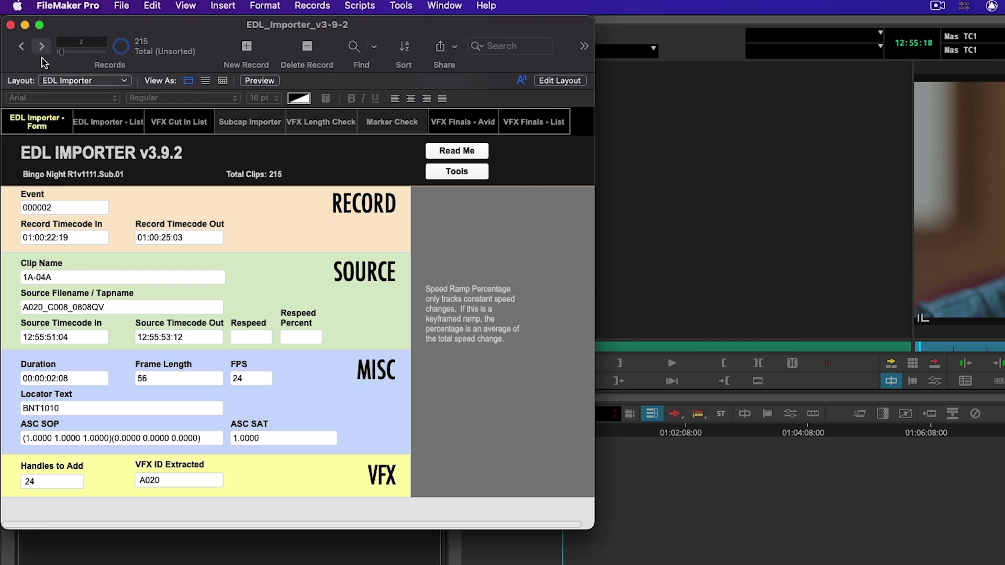
left_click(40, 48)
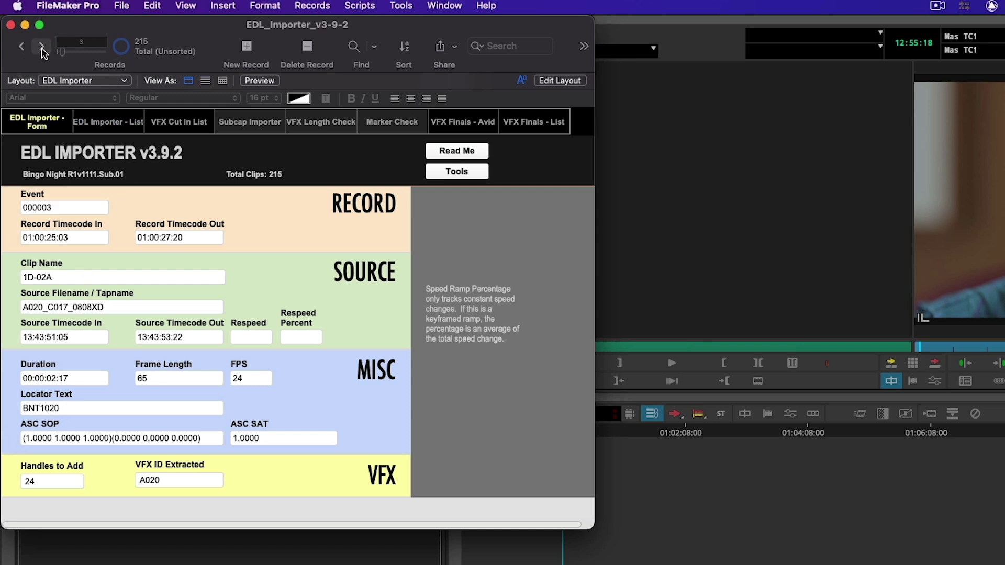
left_click(40, 48)
left_click(40, 48)
left_click(39, 48)
left_click(39, 46)
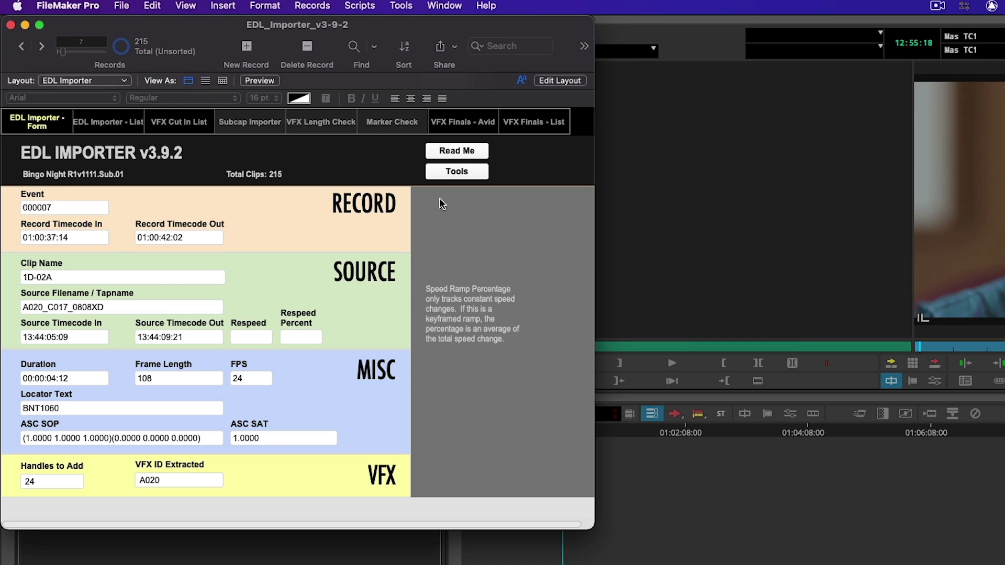
Export a marker list named VFX, green, at Center location, into the EDL Importer Demo folder
left_click(456, 173)
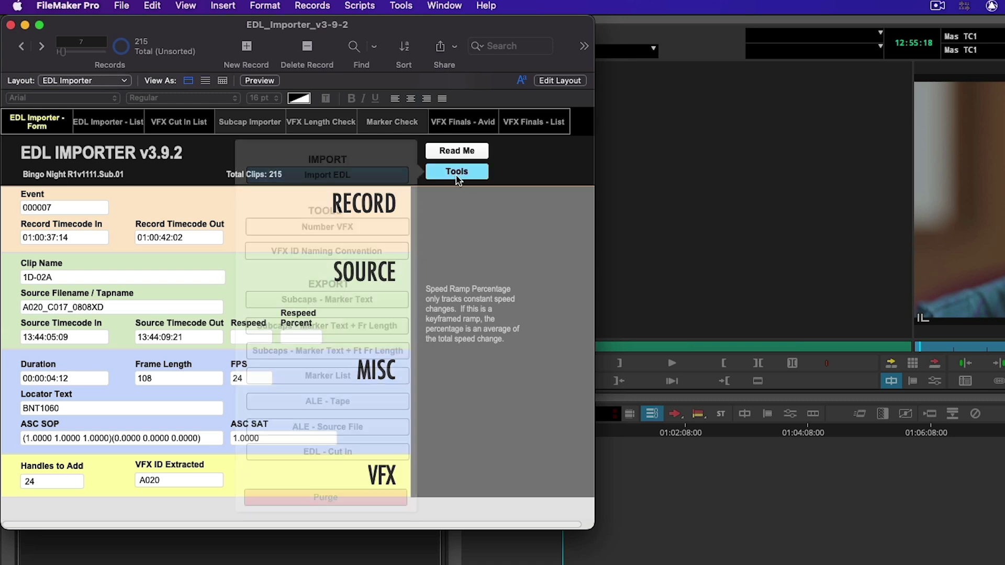
left_click(334, 375)
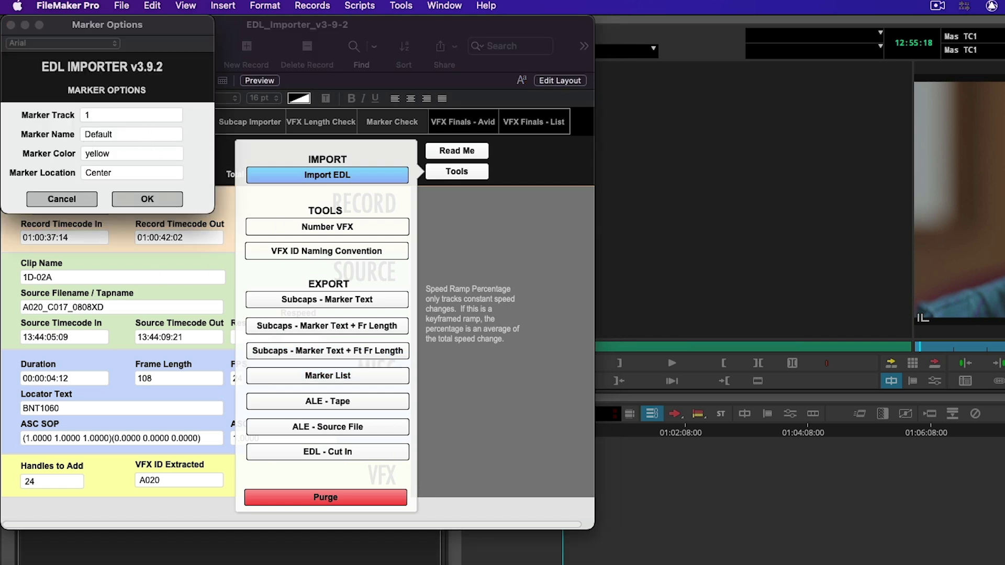
double_click(115, 135)
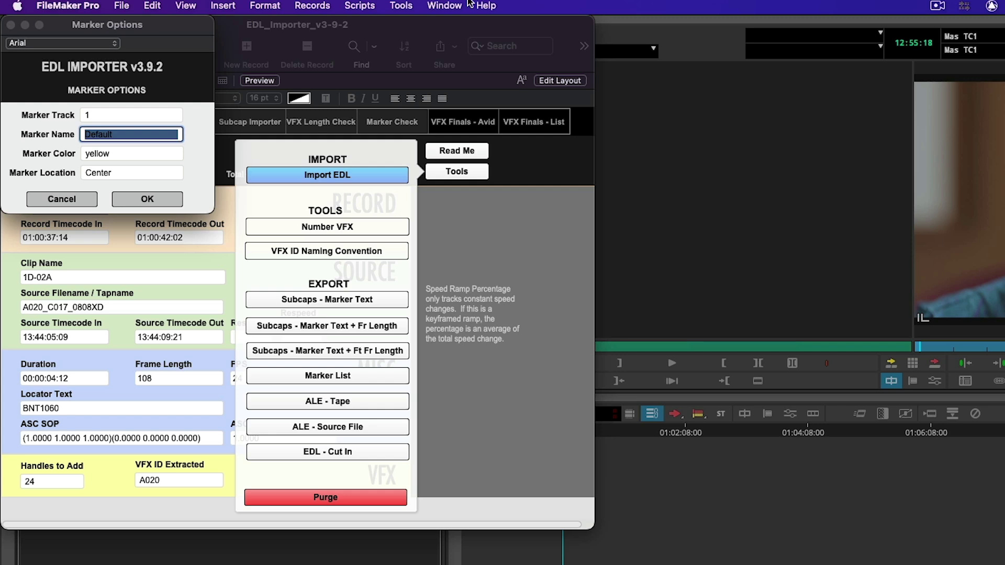
type("VFX")
key("Tab")
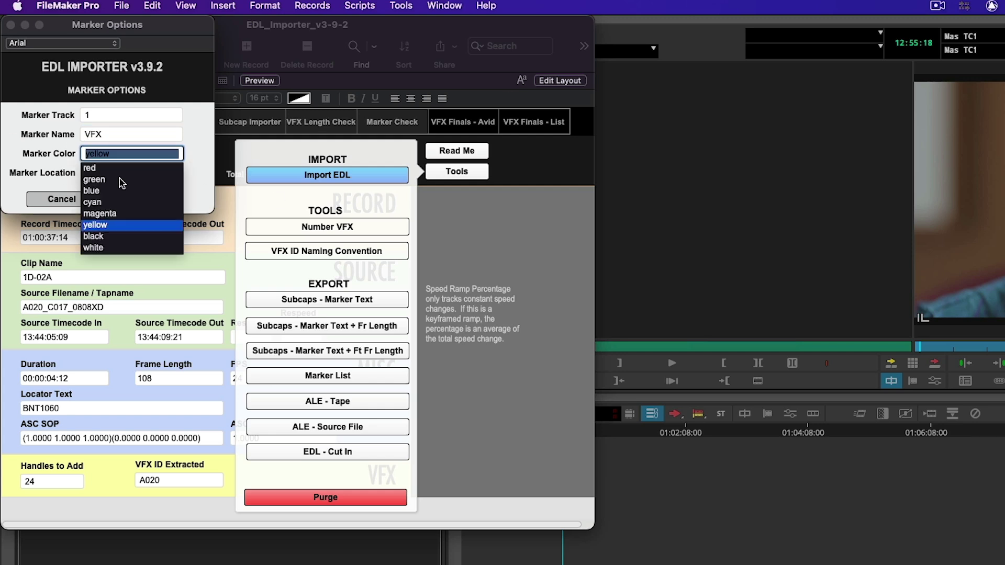
key("Escape")
type("green")
key("Tab")
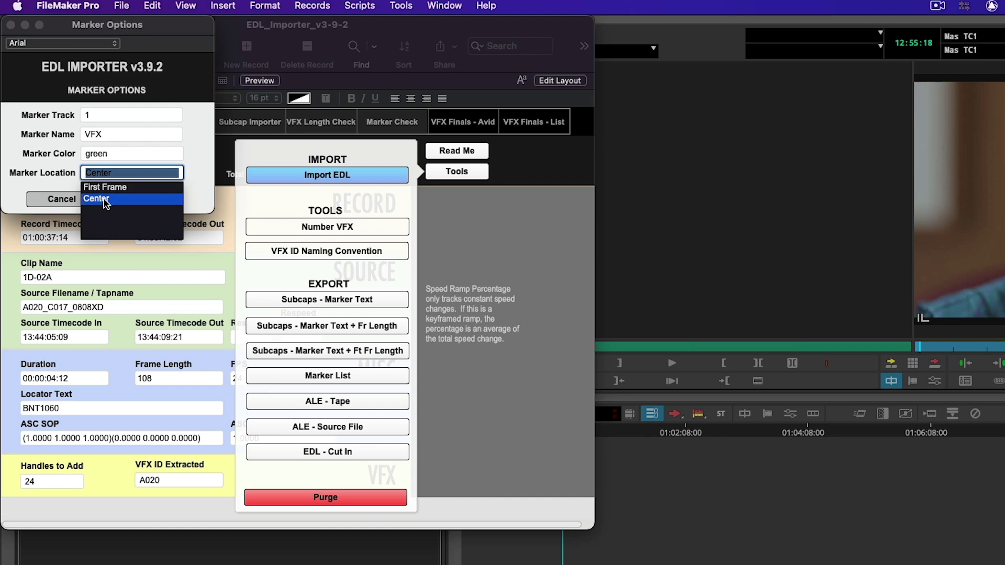
key("Tab")
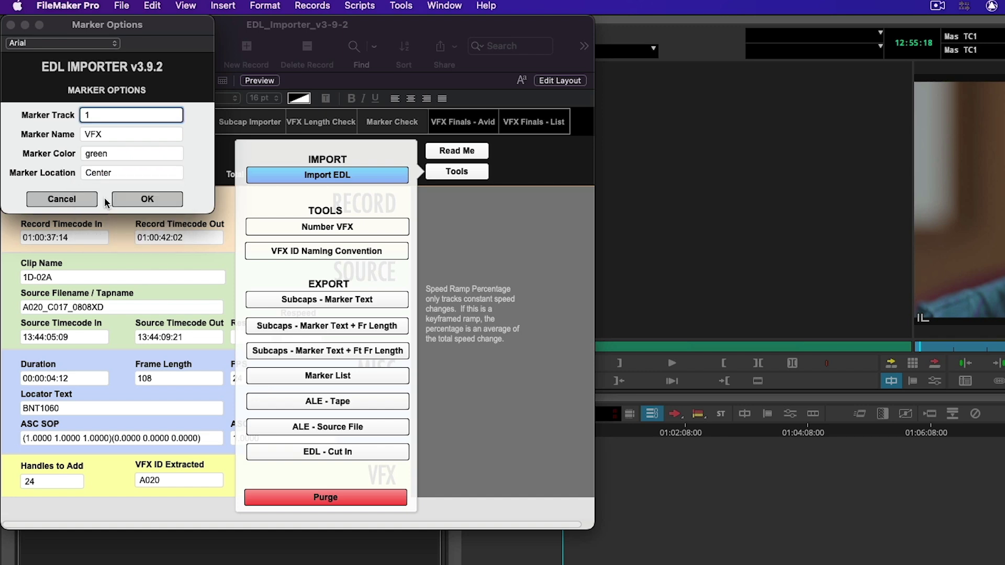
left_click(141, 199)
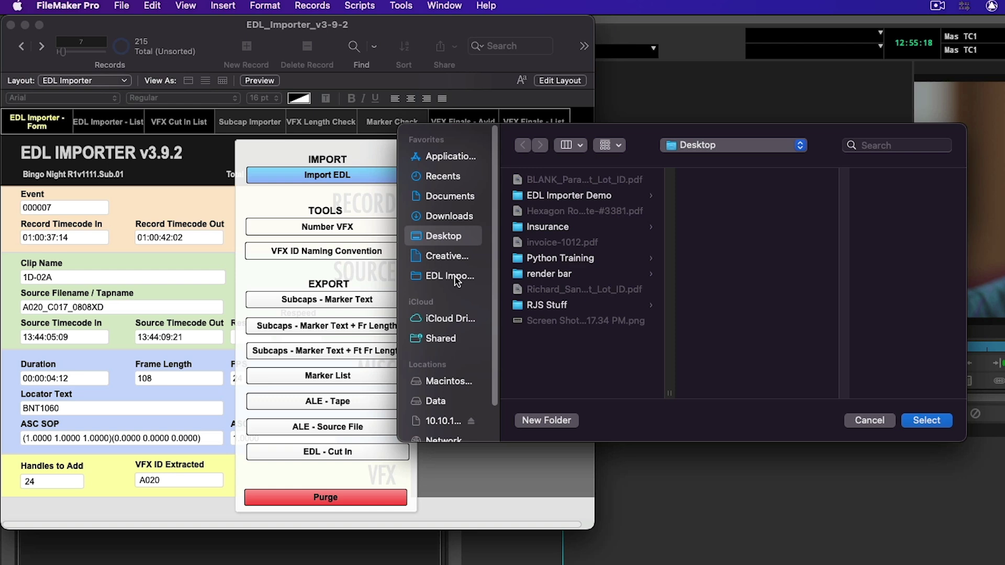
left_click(453, 276)
left_click(926, 420)
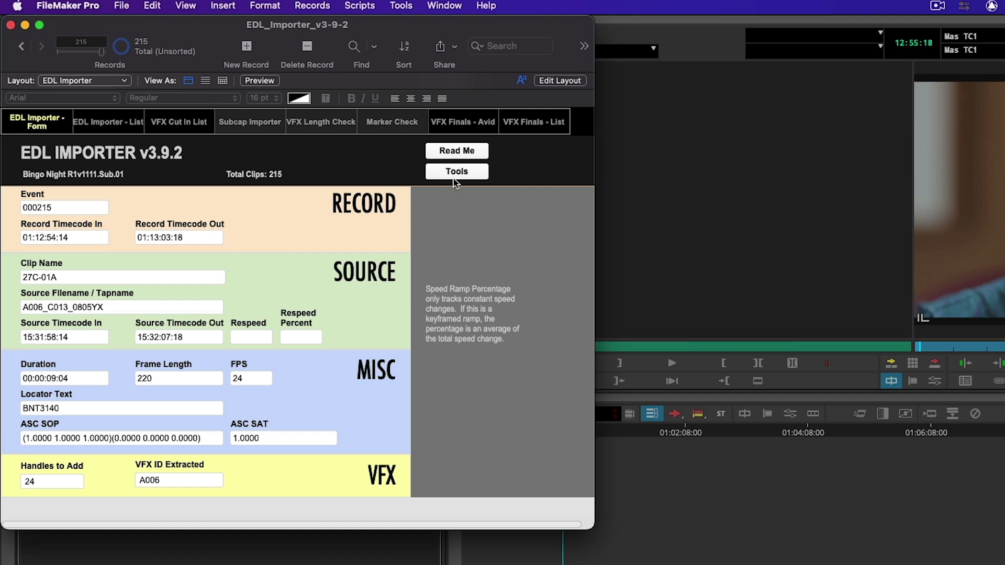
Export the Subcaps marker-text file into the EDL Importer Demo folder
left_click(456, 171)
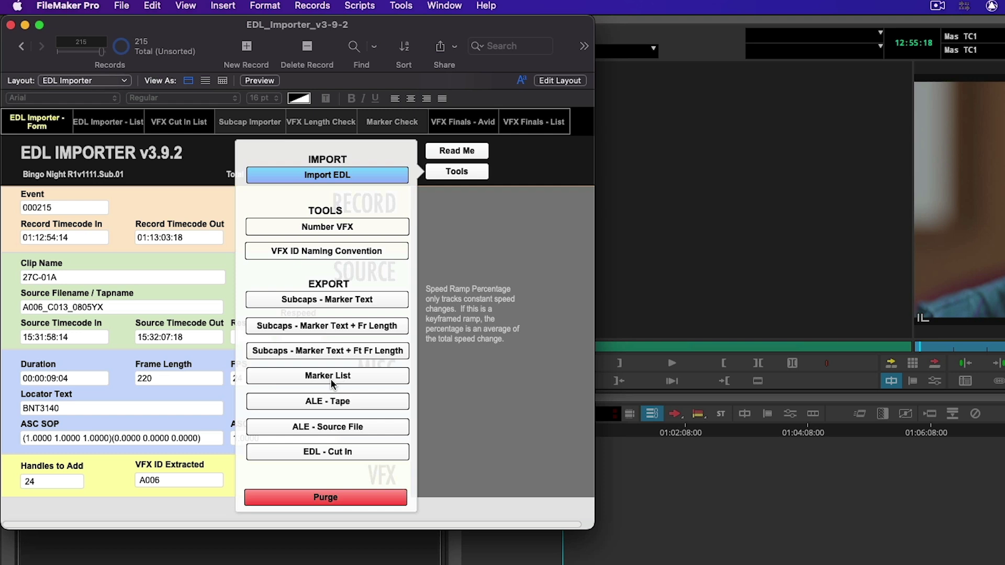
left_click(340, 300)
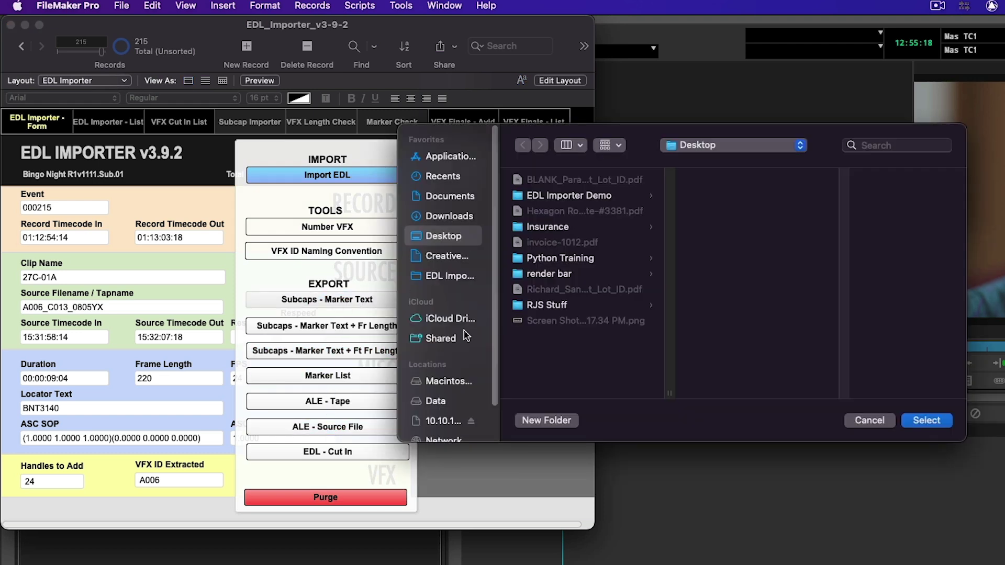
left_click(445, 275)
left_click(927, 421)
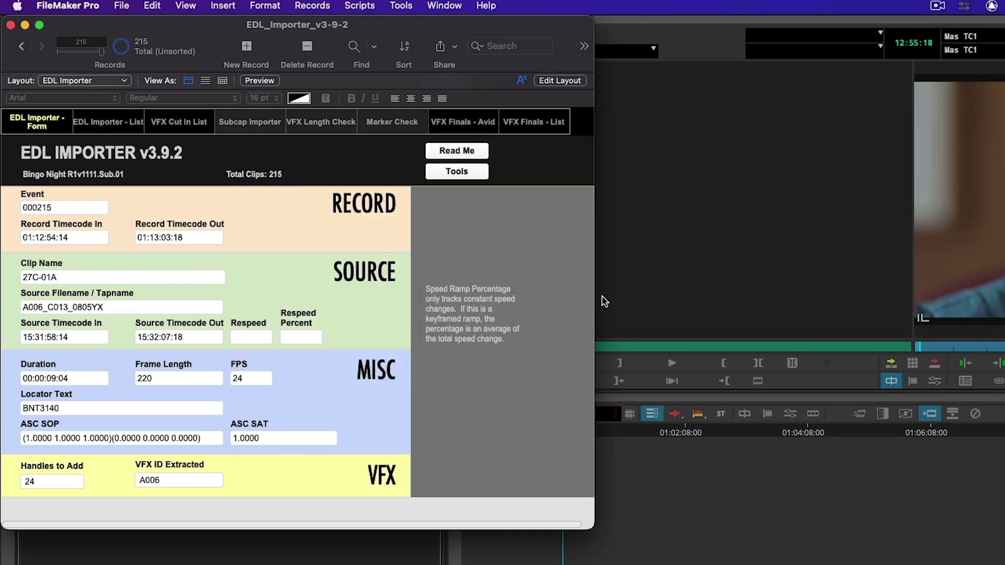
left_click(461, 176)
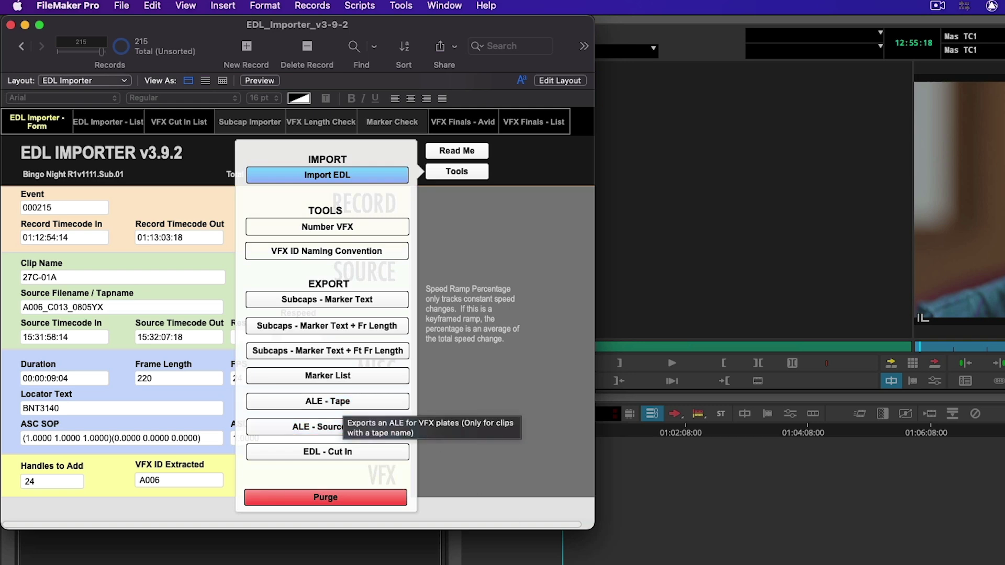
Export the VFX plate ALE with naming convention _mp01_v001 into the EDL Importer Demo folder
left_click(356, 403)
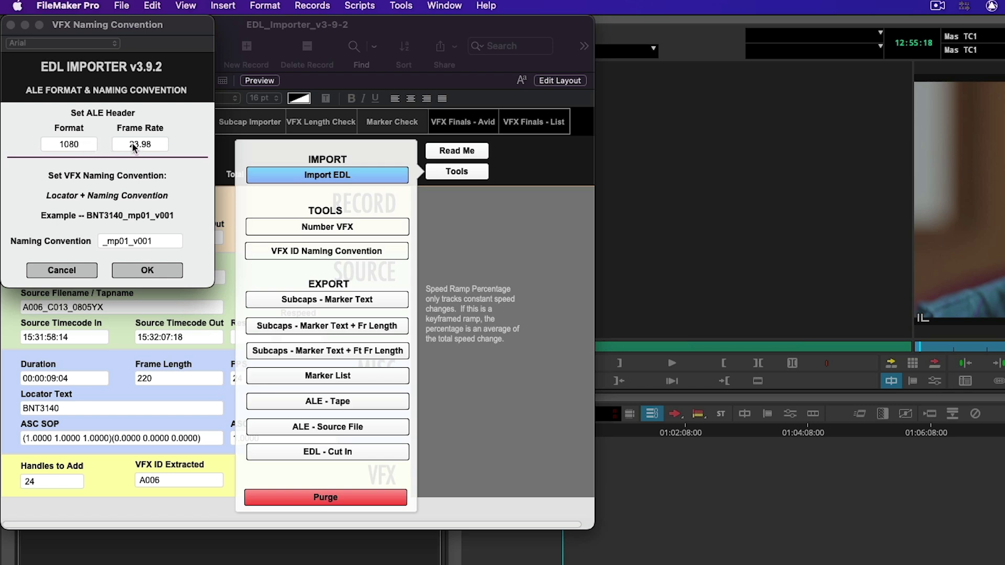
left_click(117, 243)
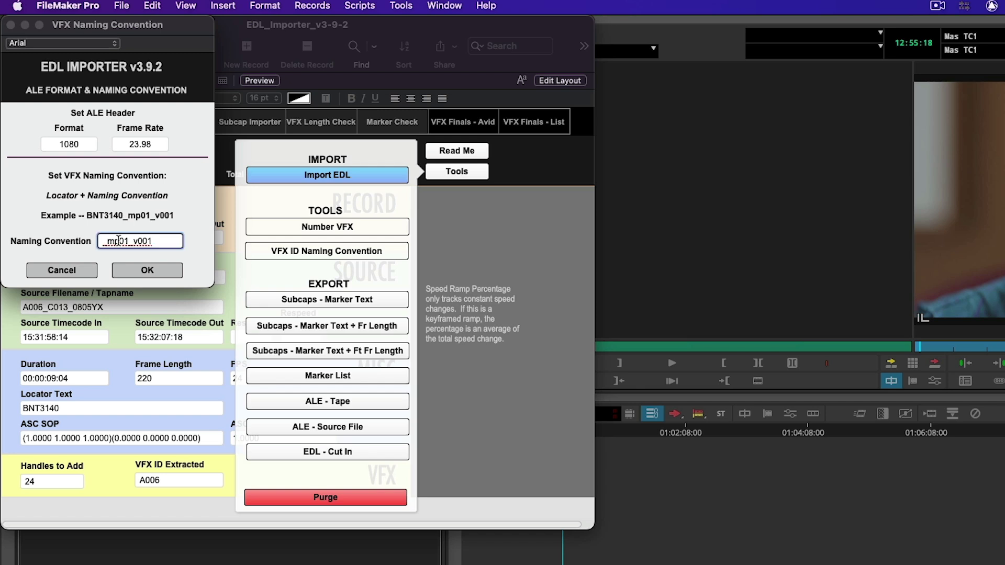
key("BackSpace")
key("BackSpace")
type("bg")
left_click(149, 187)
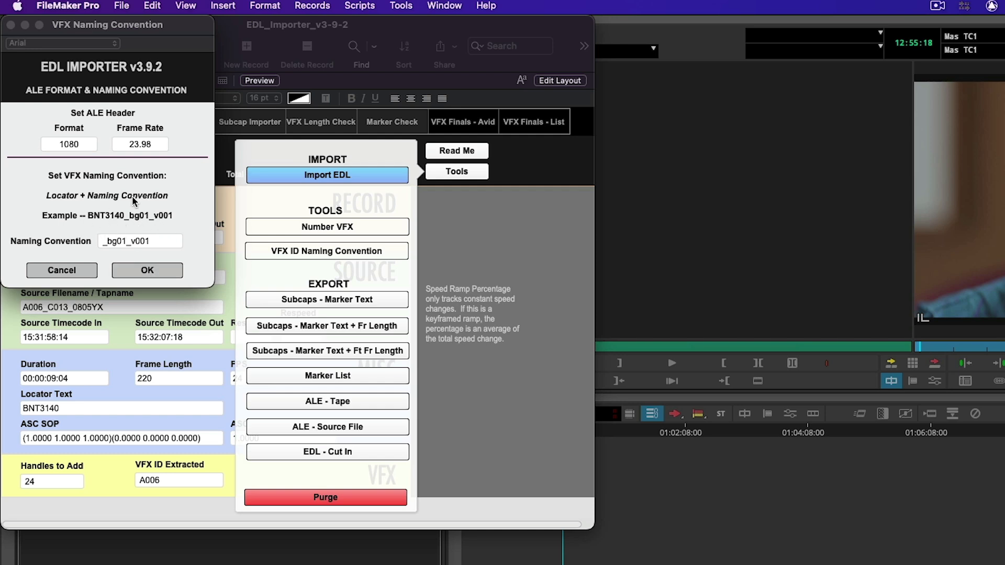
left_click(115, 243)
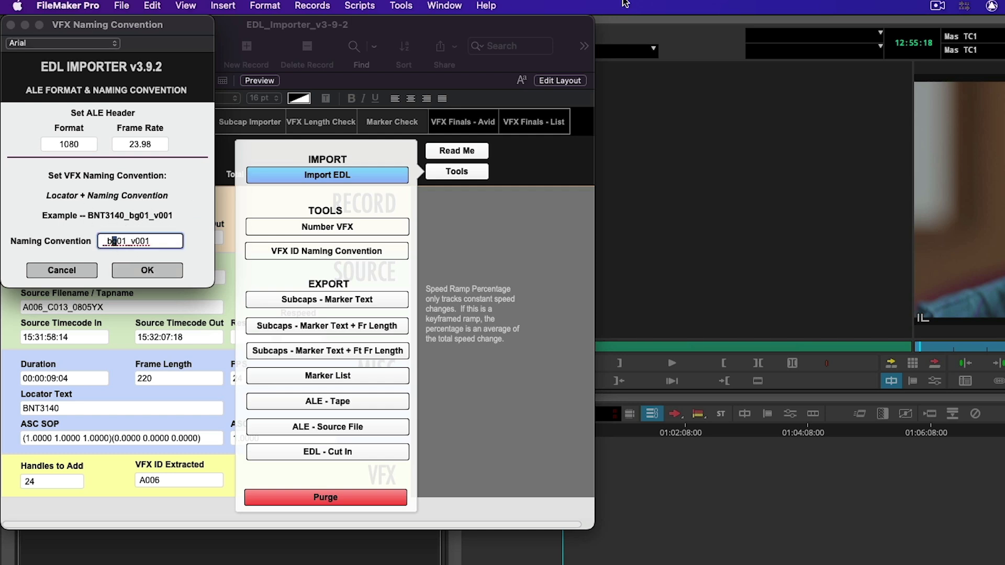
key("BackSpace")
key("BackSpace")
type("mp")
left_click(153, 270)
left_click(454, 276)
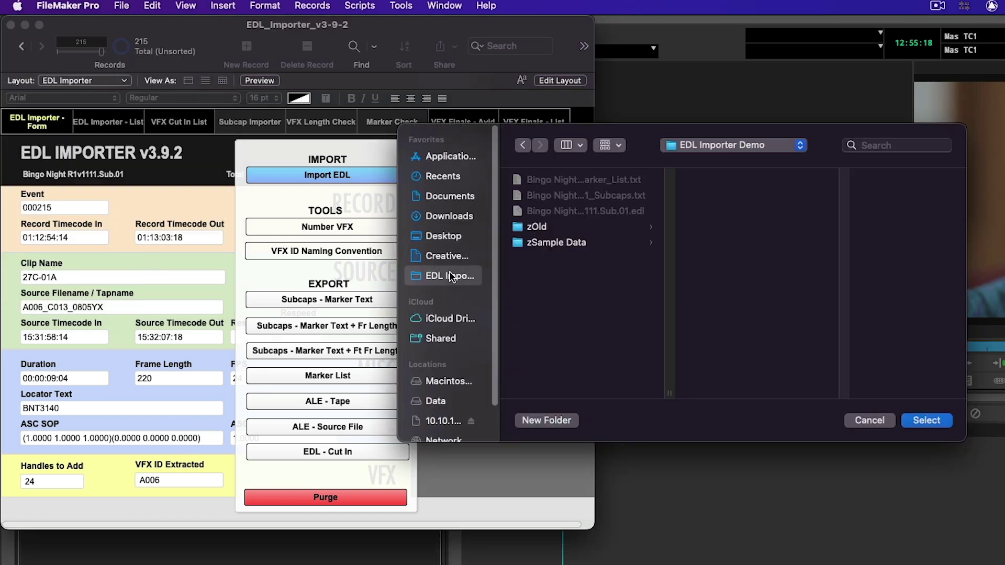
left_click(926, 420)
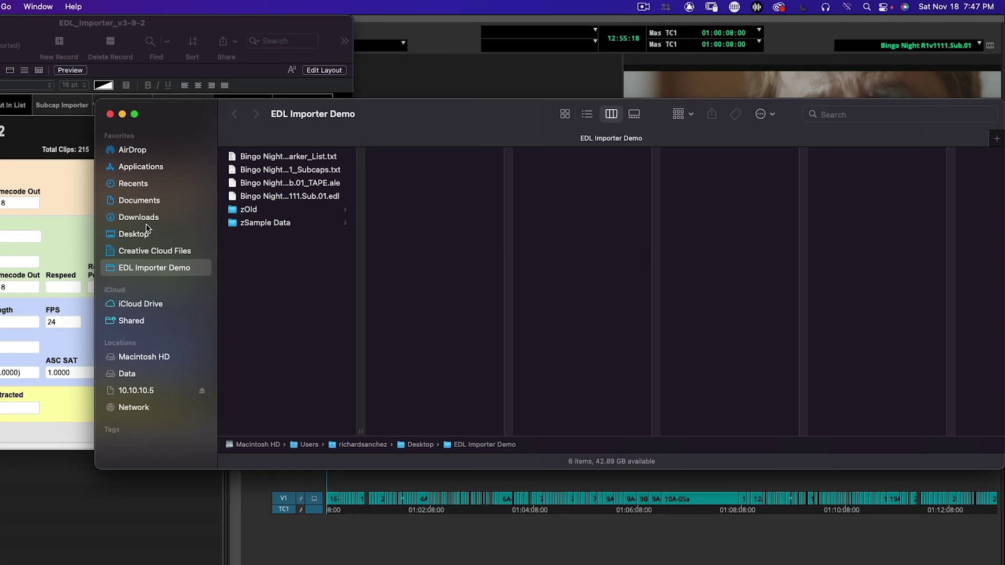
Preview the exported EDL, Marker_List, Subcaps and TAPE ALE files, then close the Finder window
double_click(360, 432)
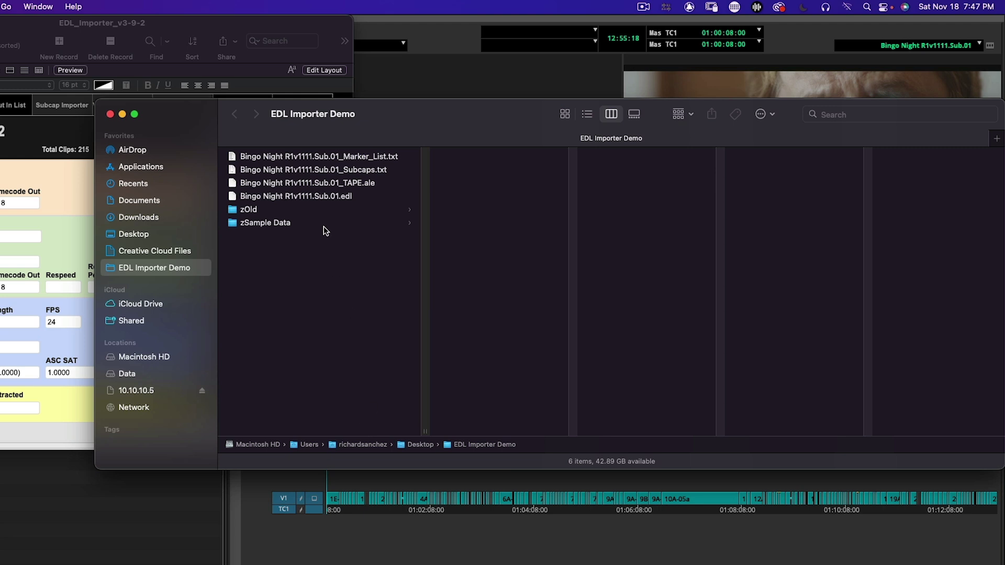
left_click(330, 199)
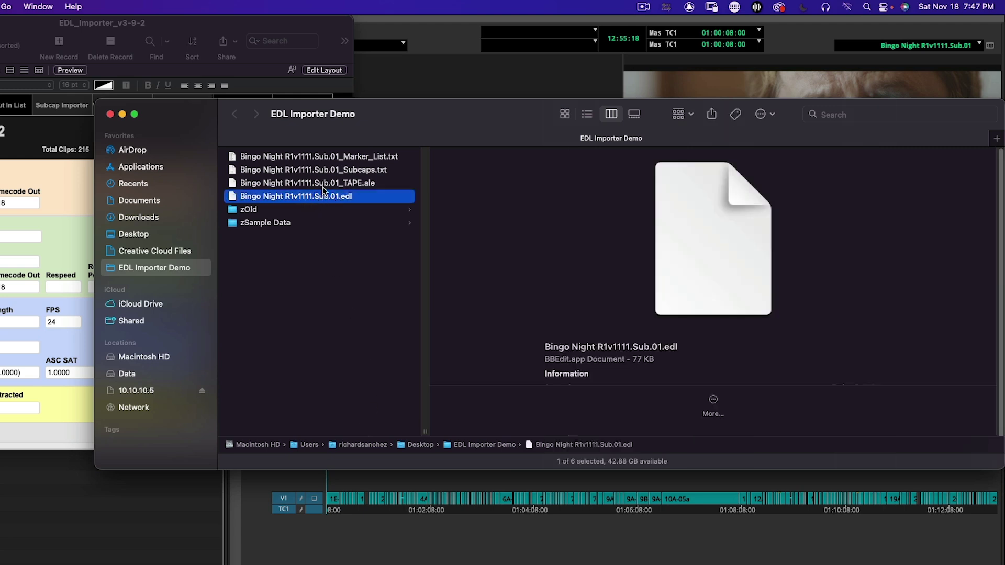
left_click(350, 158)
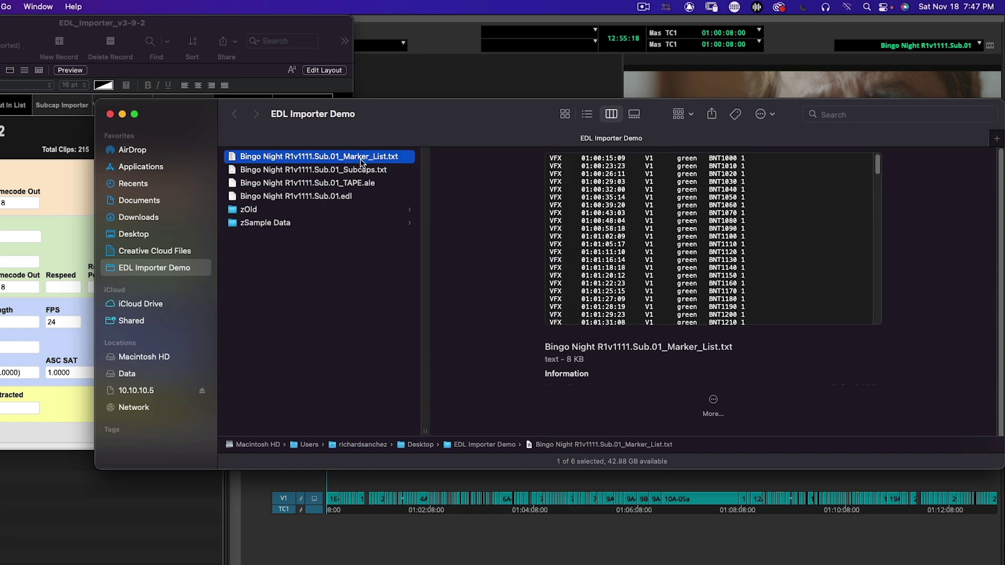
left_click(365, 172)
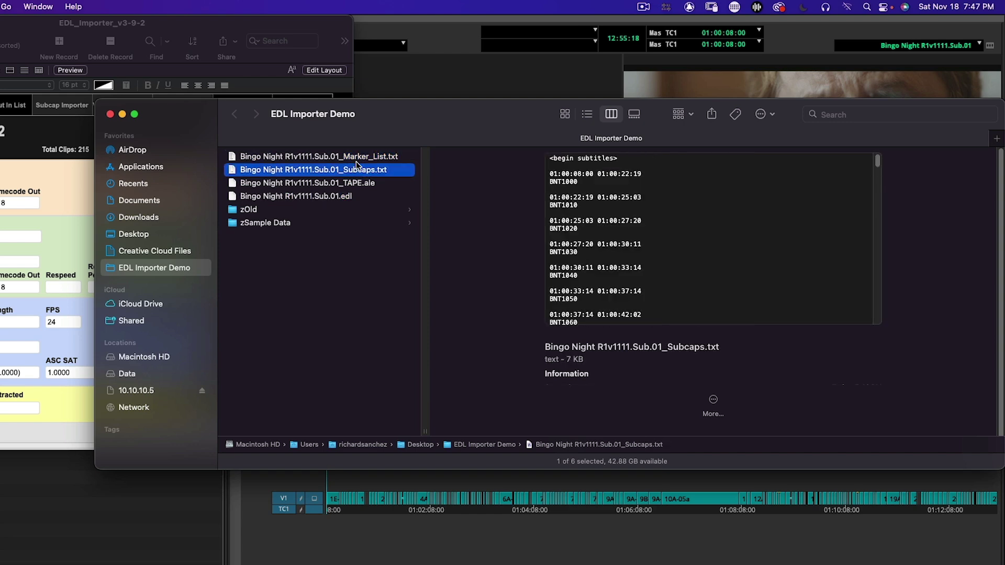
left_click(359, 159)
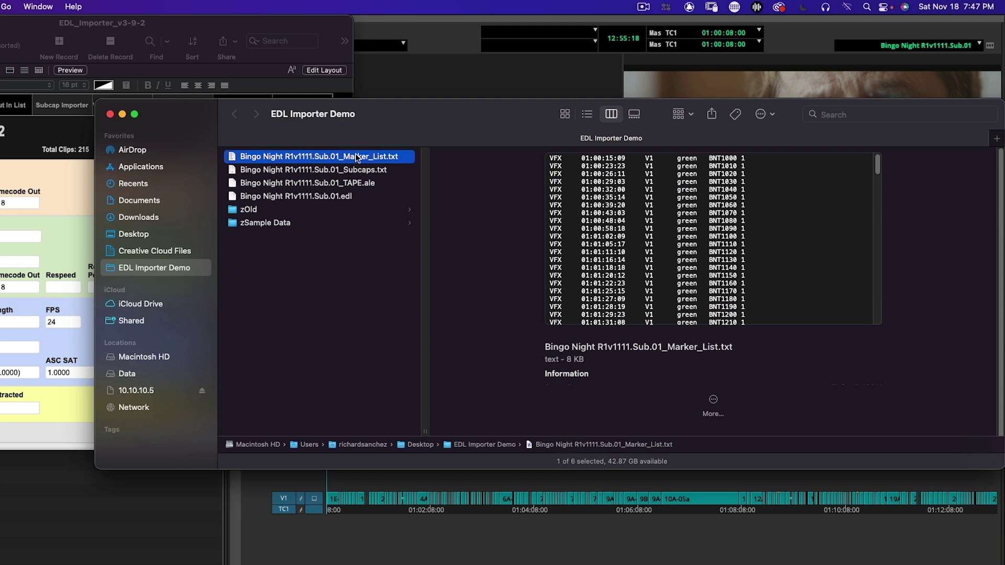
left_click(361, 171)
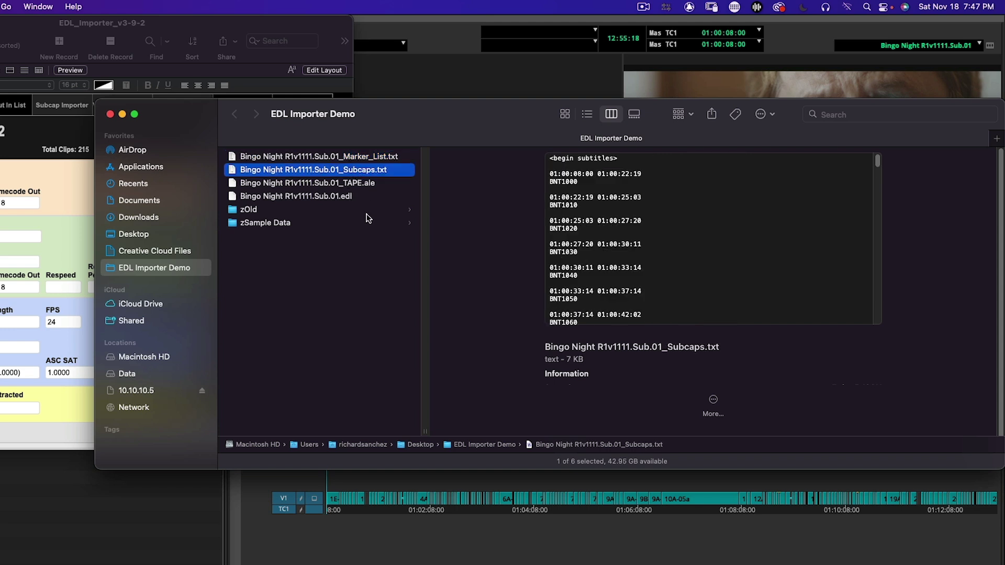
left_click(364, 184)
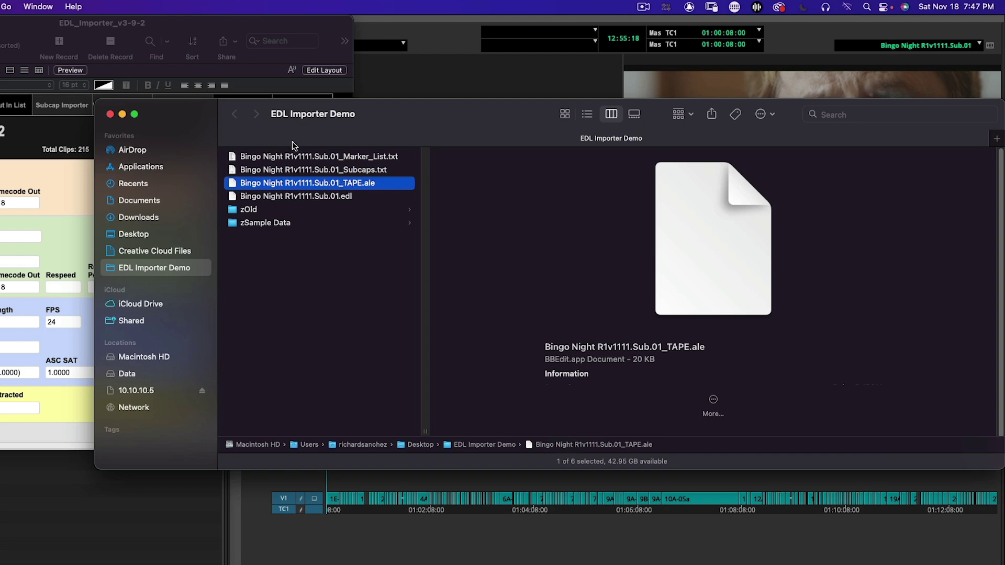
key("super+w")
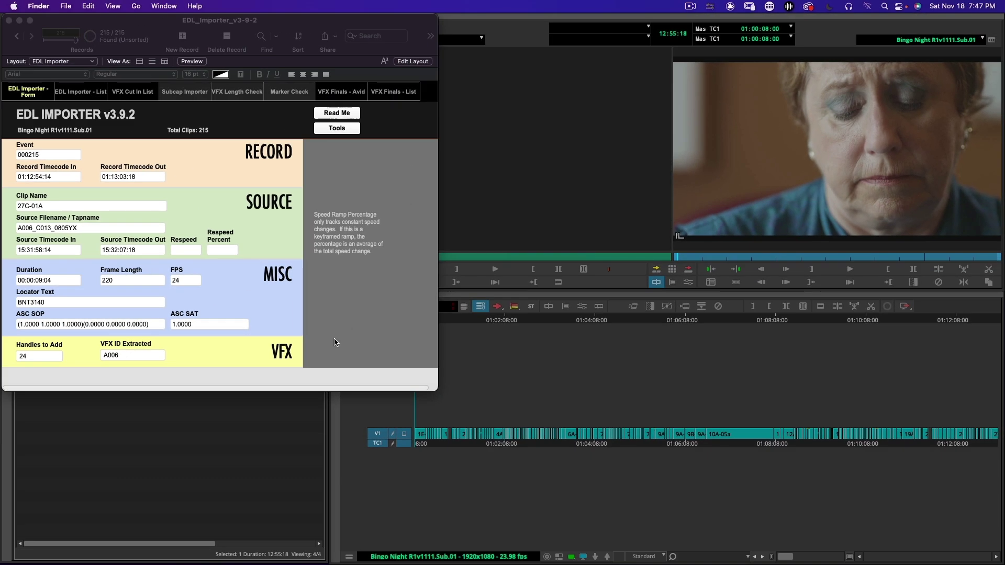
Show the Markers panel and delete the Bingo Night R1v1111.Sub.01 sequence from the Current Cut bin
left_click(218, 455)
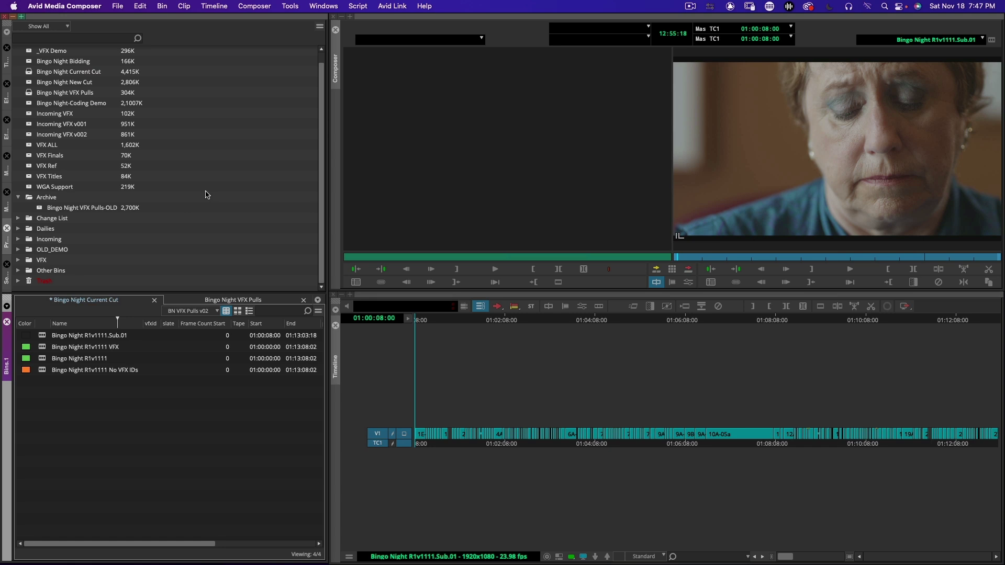
left_click(6, 207)
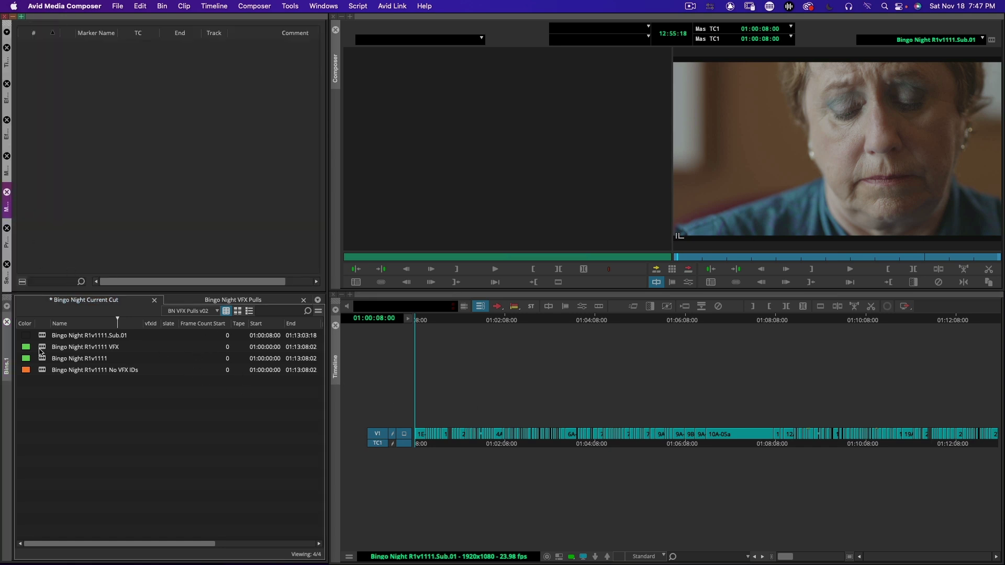
left_click(41, 348)
left_click(40, 337)
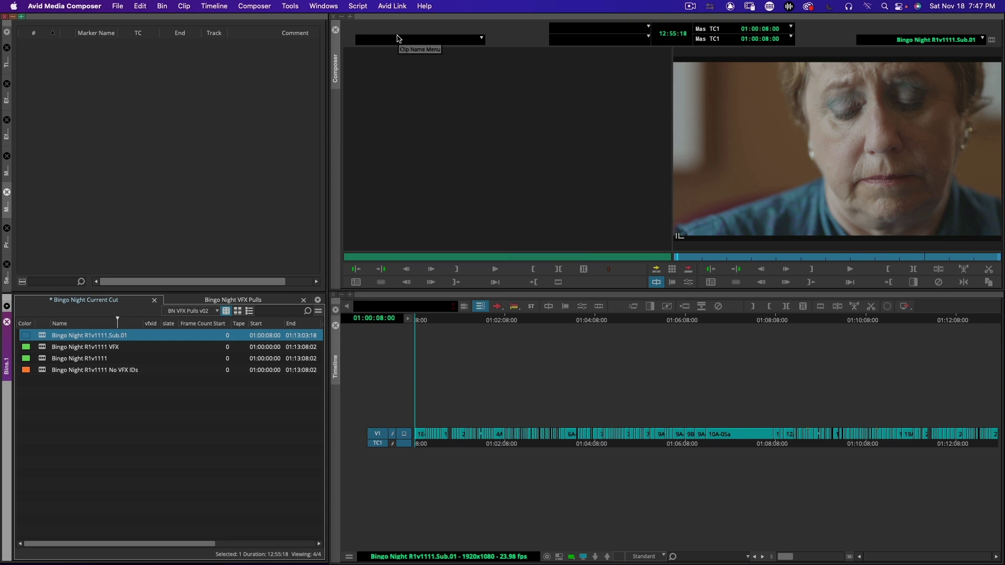
key("Delete")
left_click(468, 262)
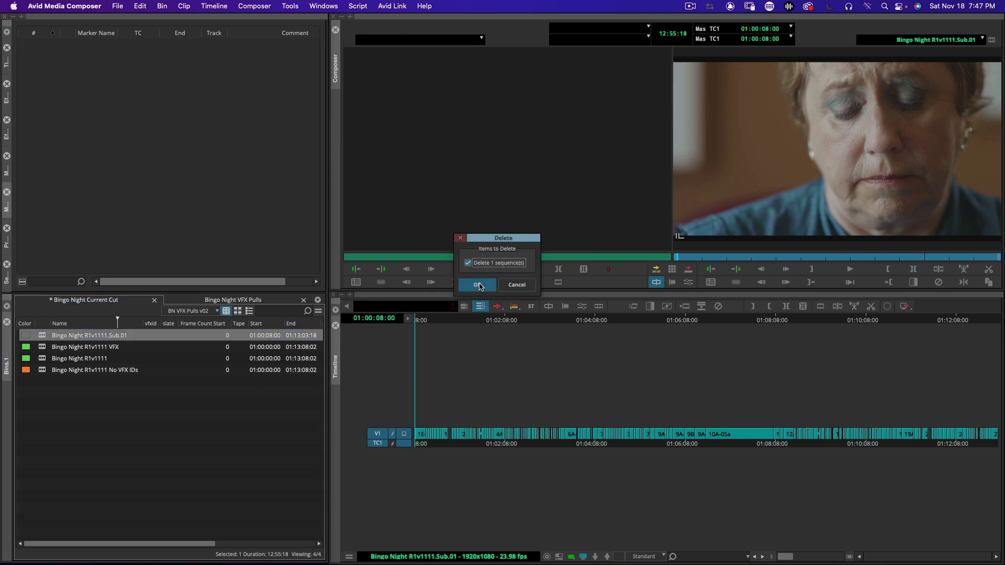
left_click(477, 285)
Load Bingo Night R1v1111 from its start, fit it to the timeline, and choose Import Markers
double_click(42, 348)
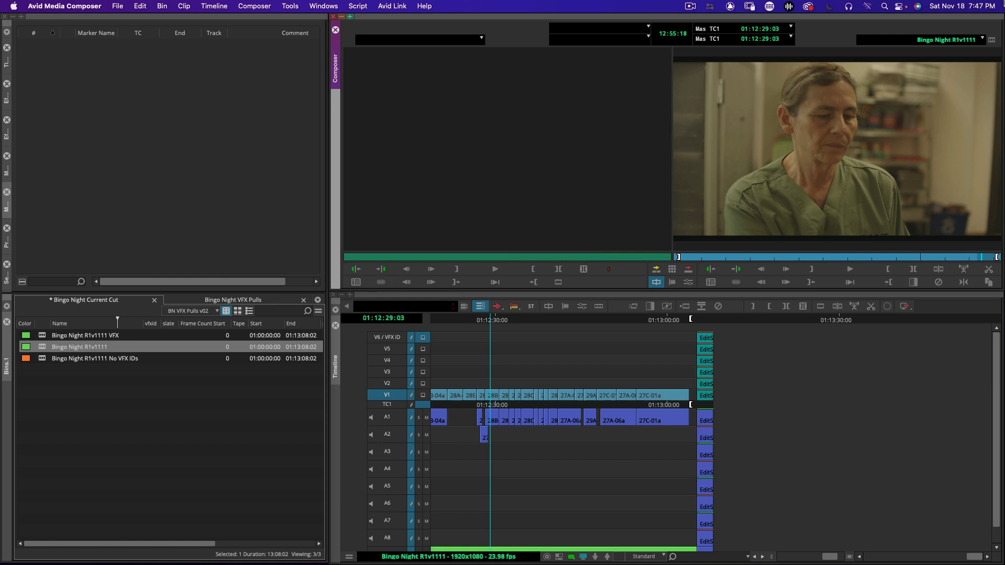
key("Home")
key("super+slash")
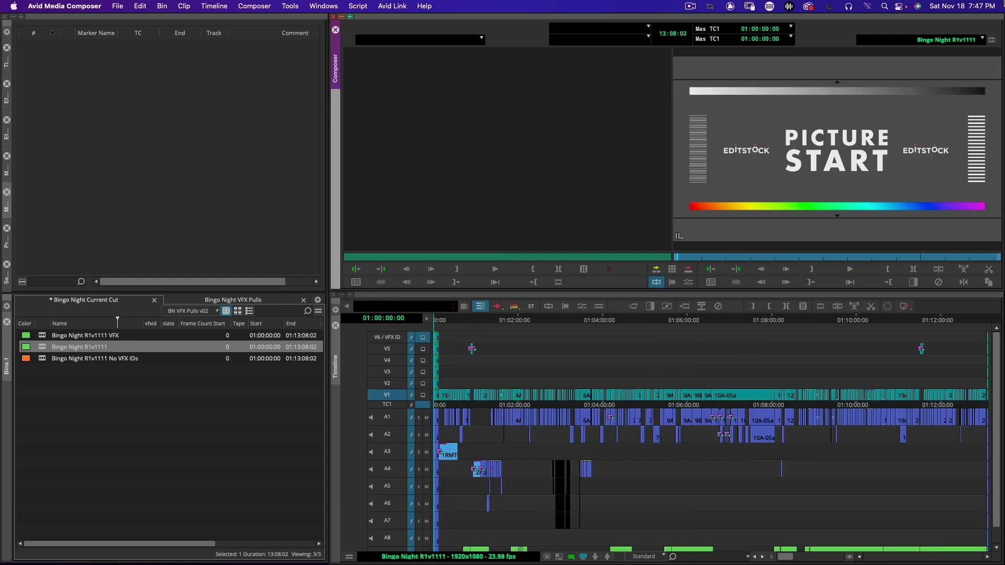
left_click(22, 281)
left_click(85, 330)
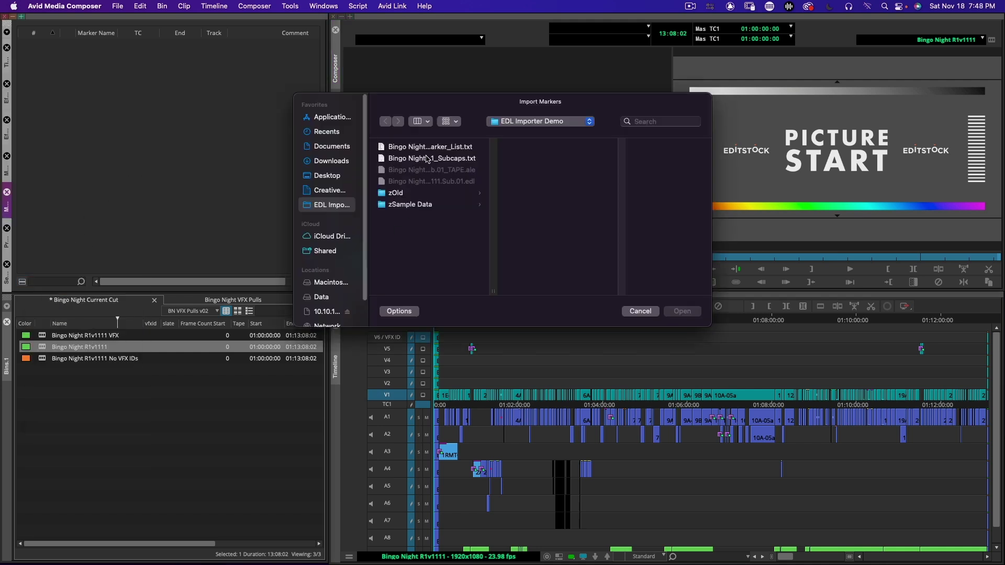
Import the Marker_List.txt markers onto R1v1111 and move to 01:00:33:10
left_click(429, 148)
left_click(682, 311)
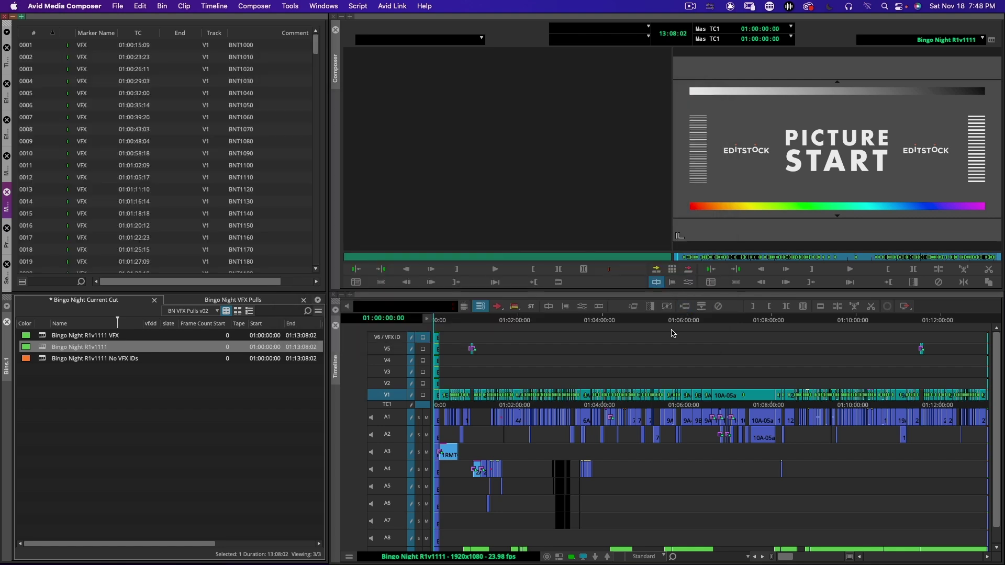
left_click(457, 392)
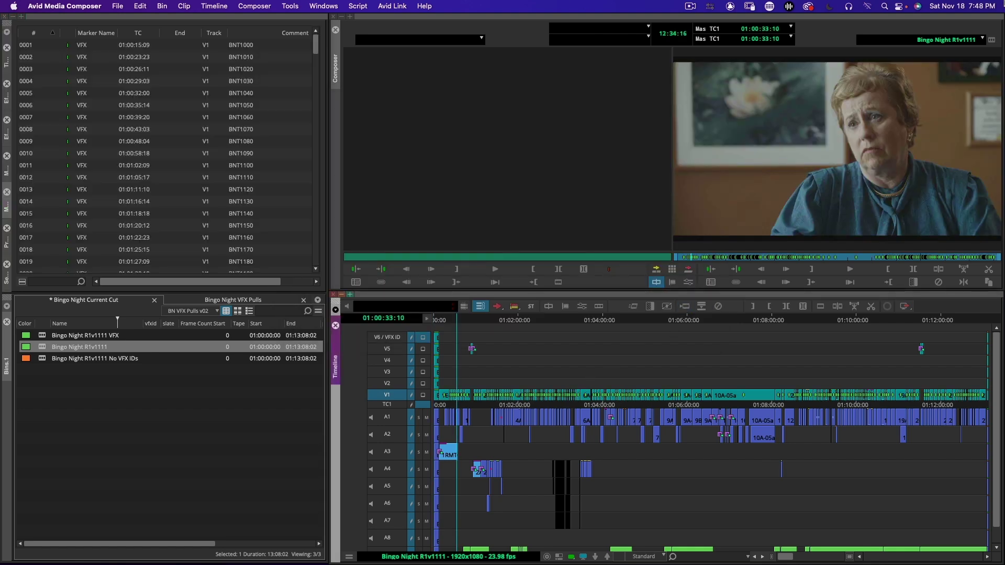
Step through markers BNT1060, BNT1090 and BNT1110, refit the sequence, and show the project bins
key("super+bracketright")
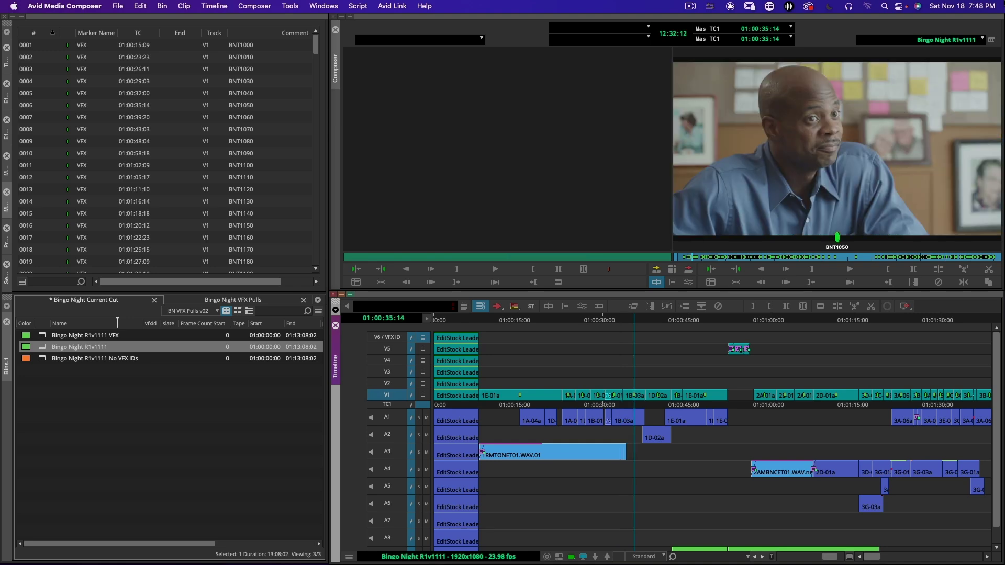
key("super+bracketright")
key("super+bracketright")
key("super+bracketright")
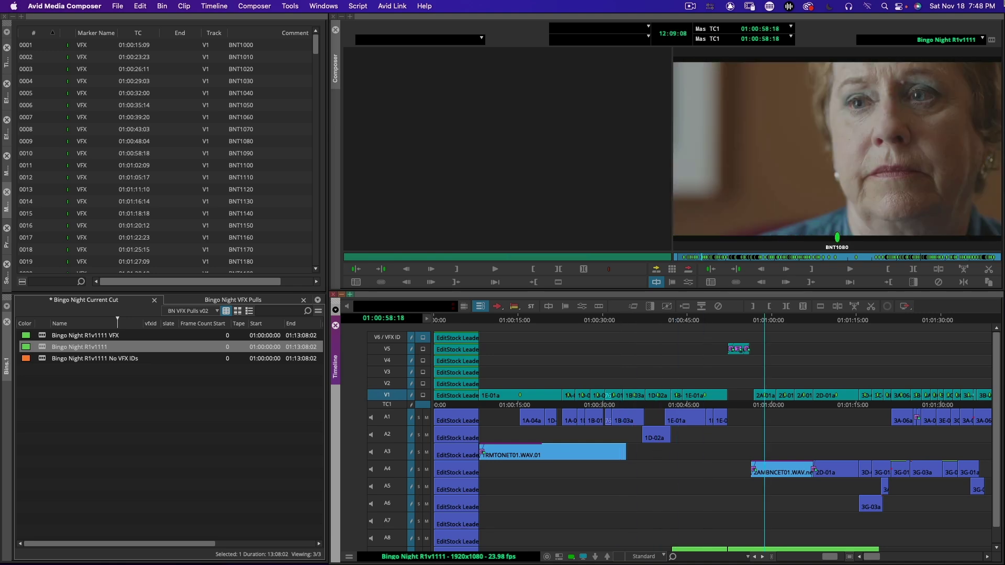
key("super+bracketright")
key("super+bracketright")
key("super+slash")
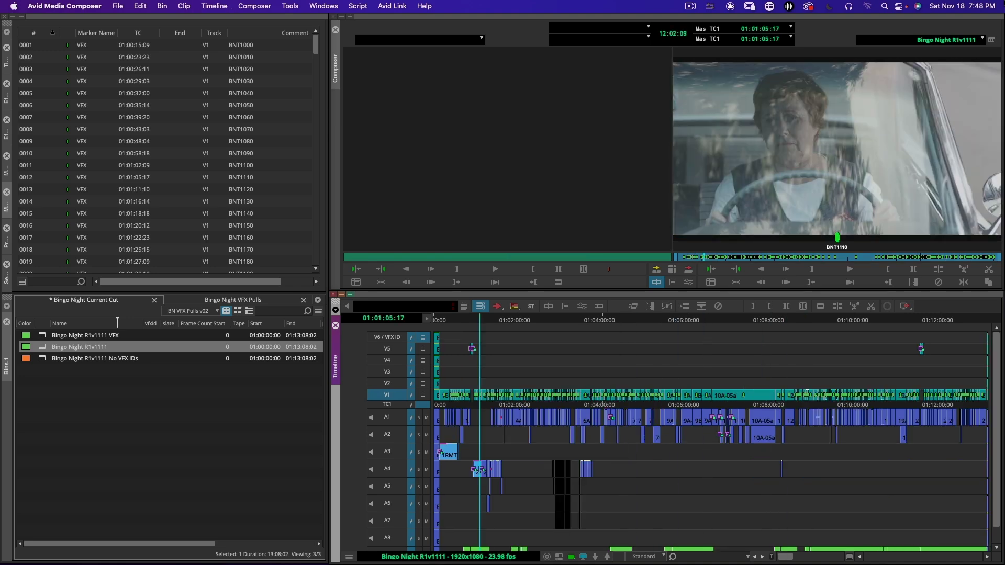
left_click(7, 245)
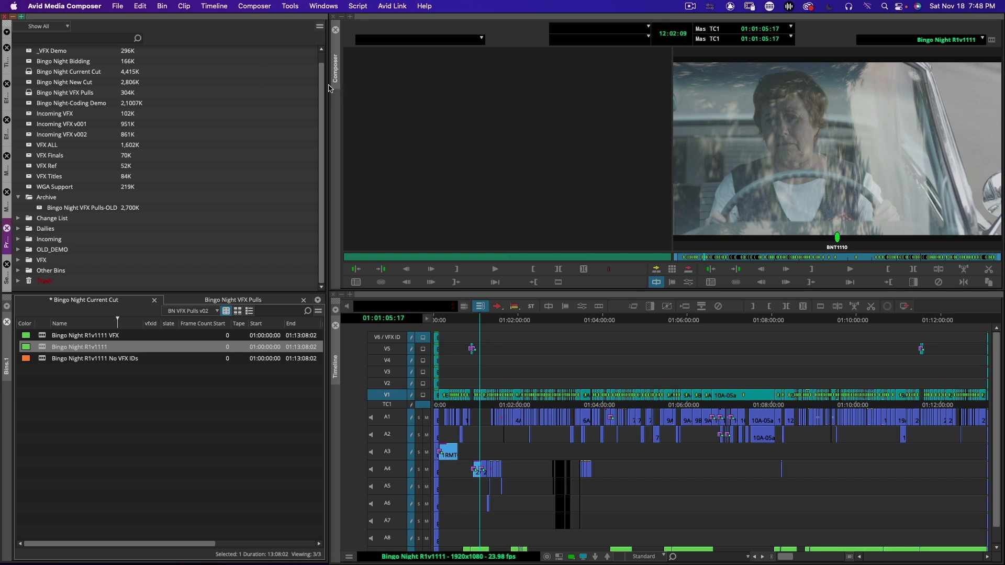
Dock the _Tools bin and place its VFX Subcap effect on track V6
scroll(212, 62, "up", 1)
double_click(29, 52)
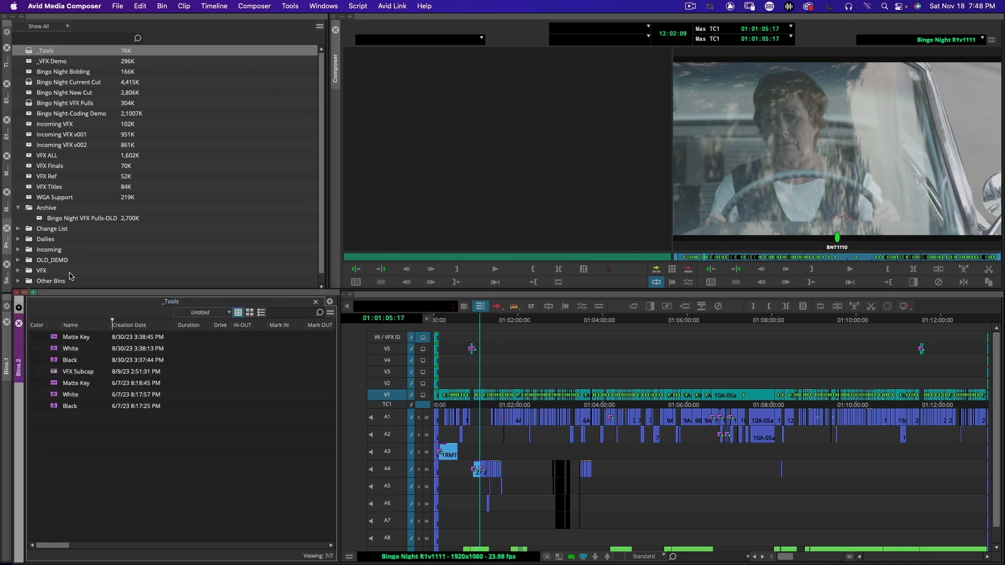
left_click_drag(112, 305, 187, 305)
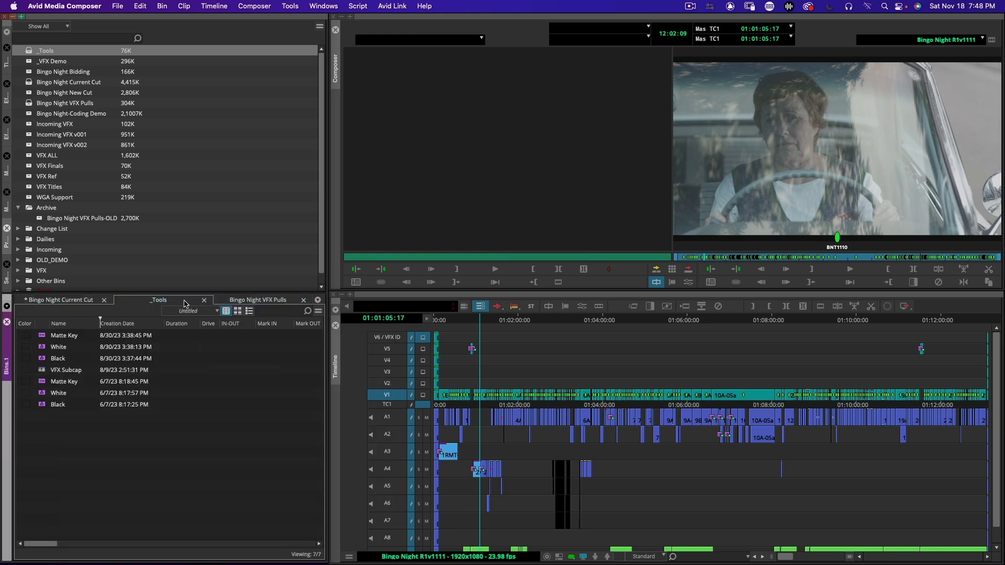
left_click(62, 371)
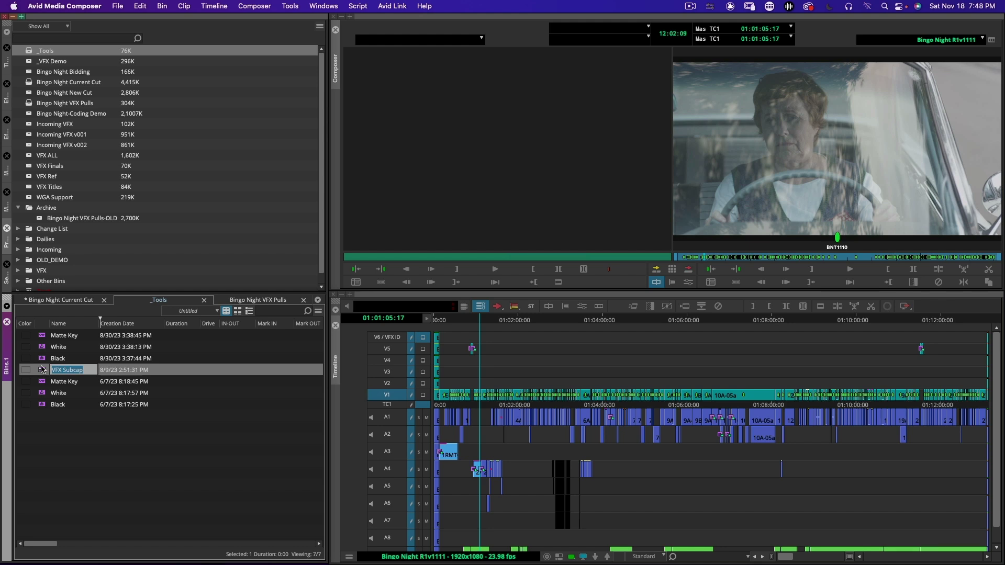
left_click_drag(43, 369, 480, 339)
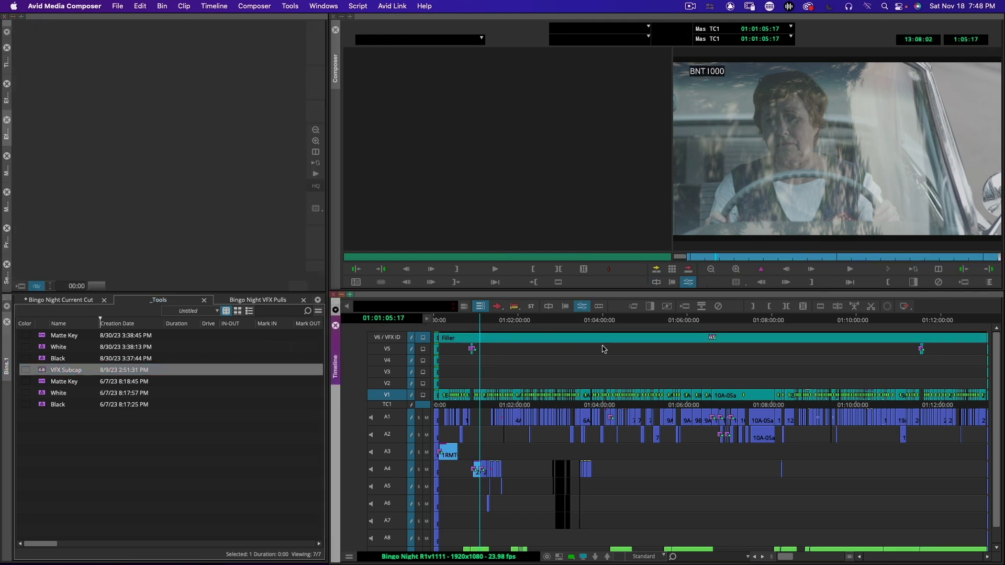
Make V6/VFX ID the only active track and open the SubCap effect for editing
left_click(575, 346)
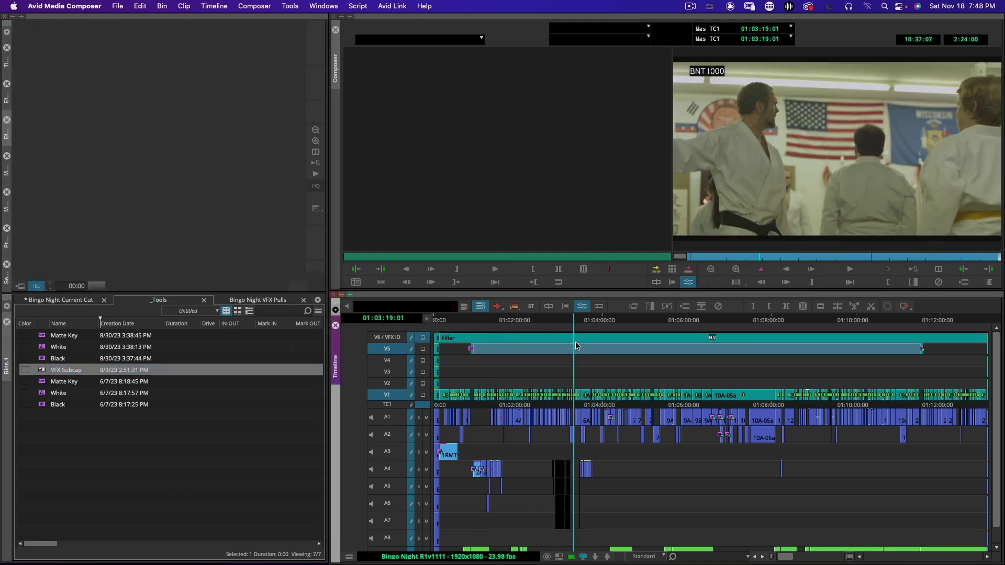
left_click(542, 350)
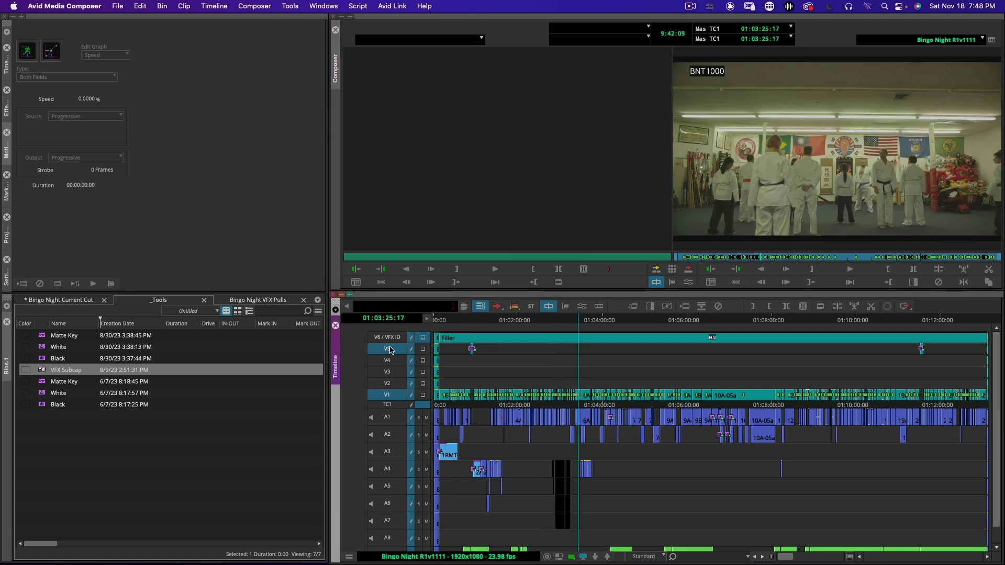
left_click(390, 341)
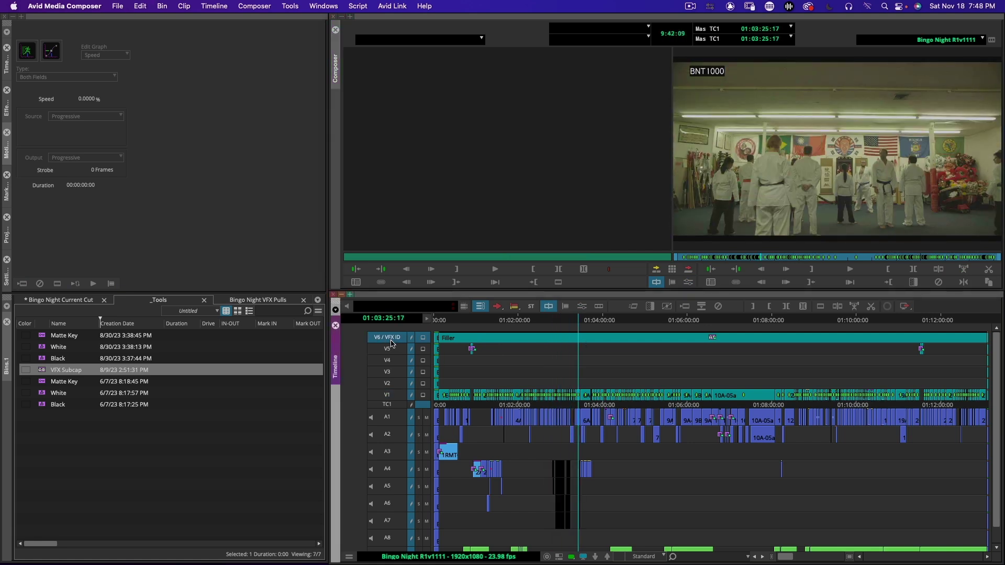
left_click(438, 301)
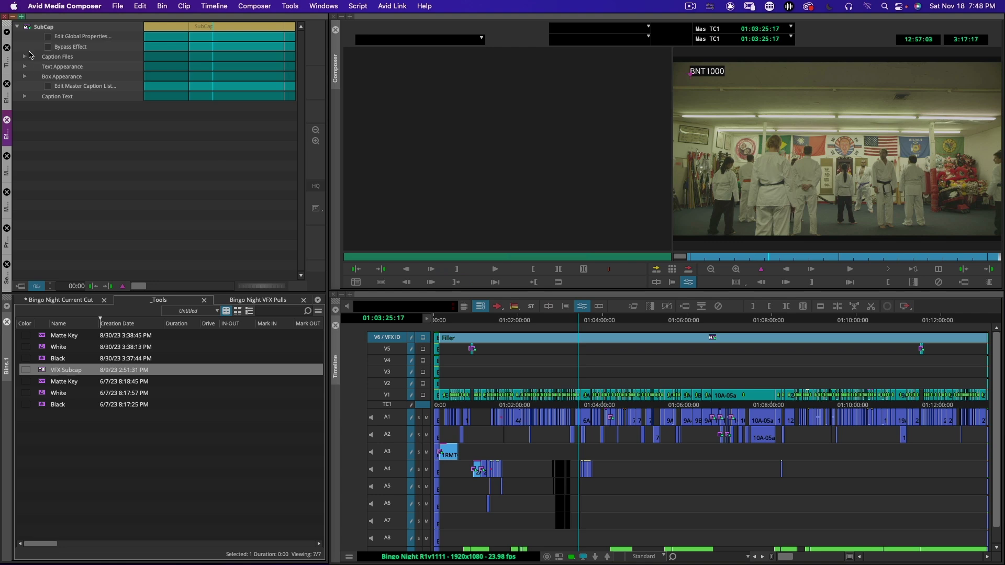
Import the Subcaps.txt caption data, adding 215 VFX ID captions such as BNT1790 to V6
left_click(24, 56)
left_click(55, 66)
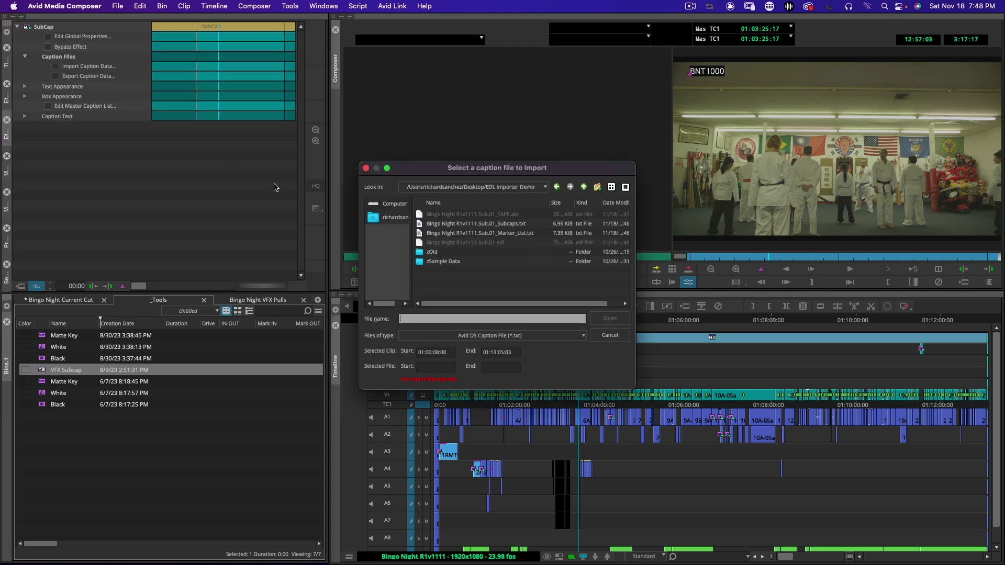
left_click(510, 224)
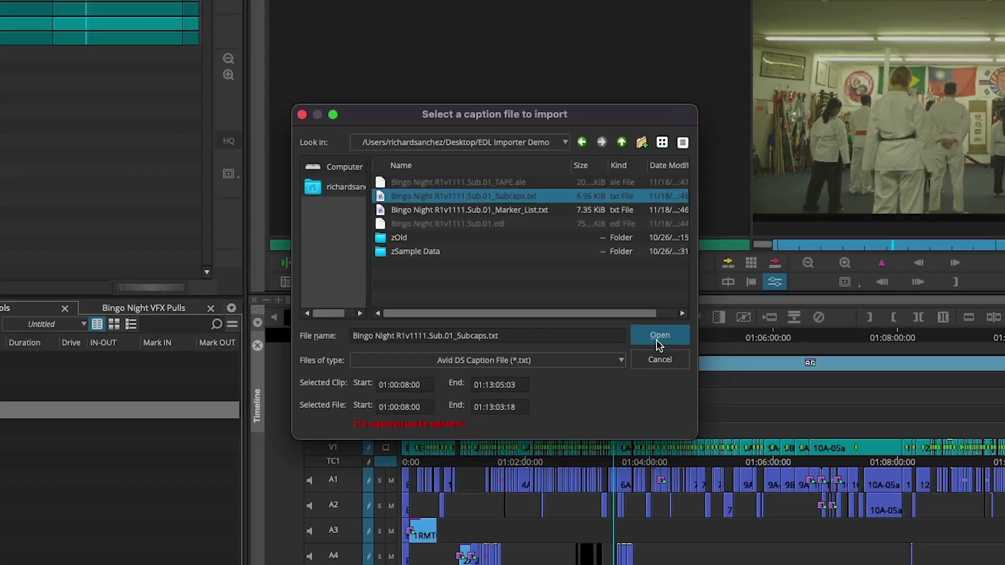
left_click(729, 358)
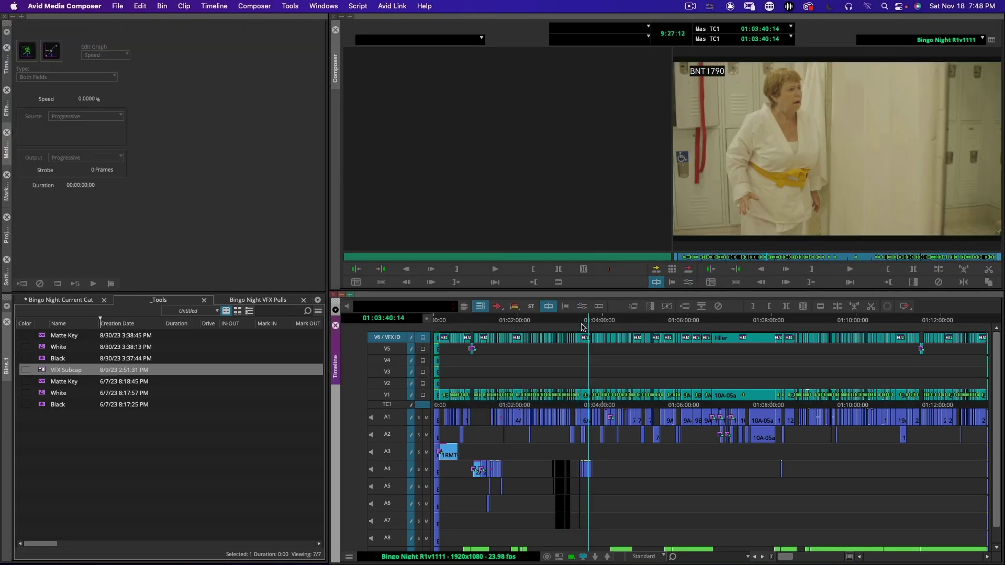
key("u")
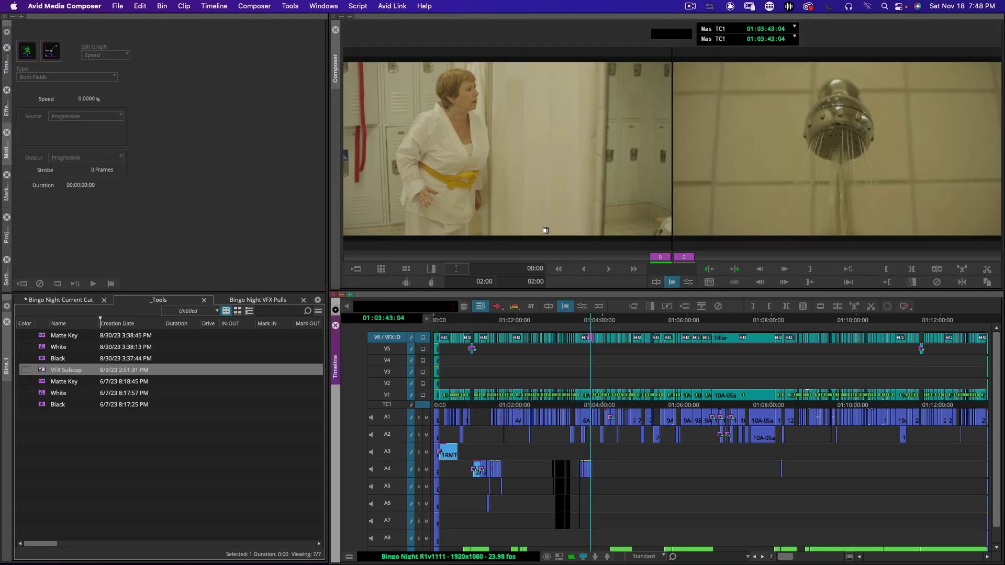
key("u")
key("super+bracketright")
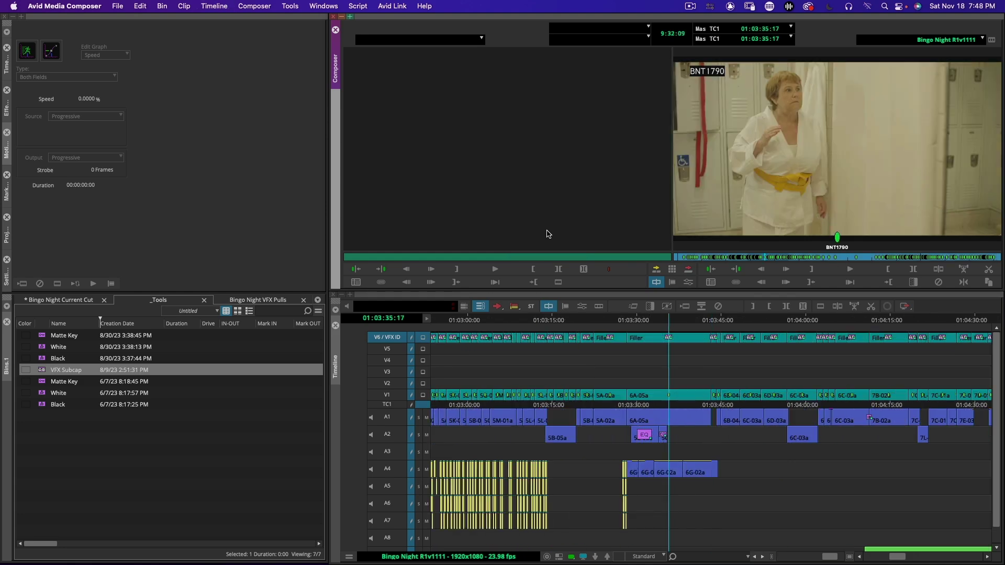
key("s")
key("s")
key("s")
key("s")
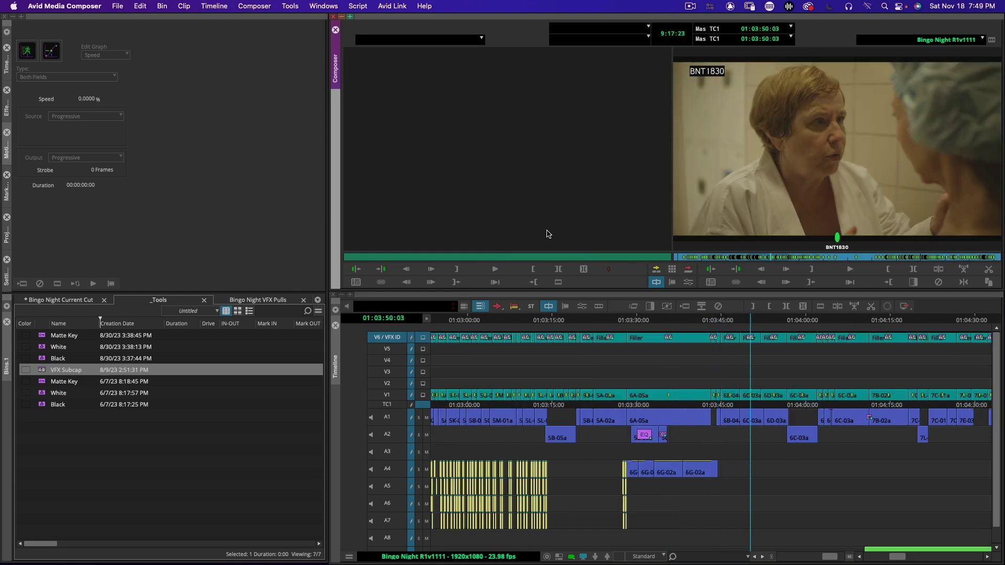
key("s")
key("s")
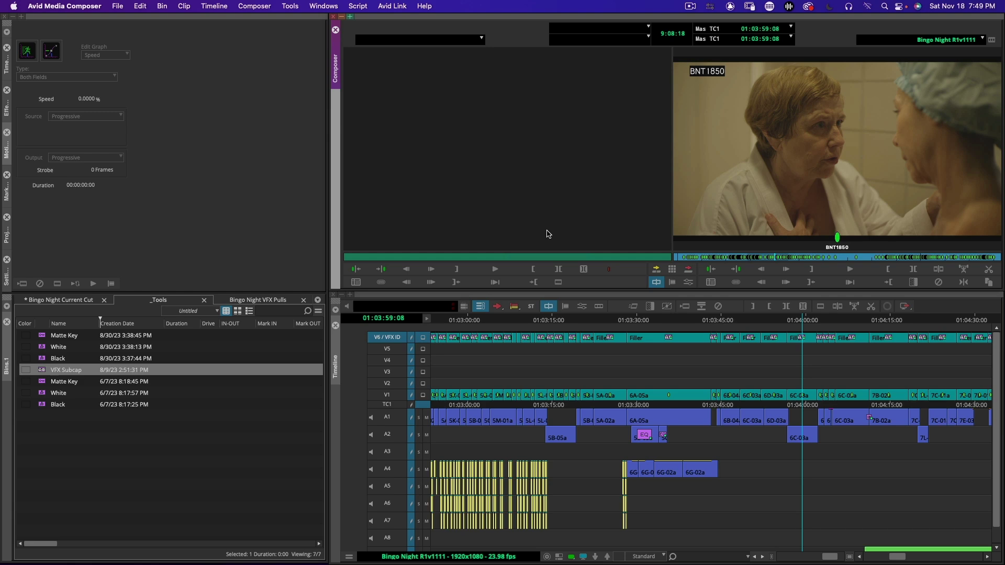
key("s")
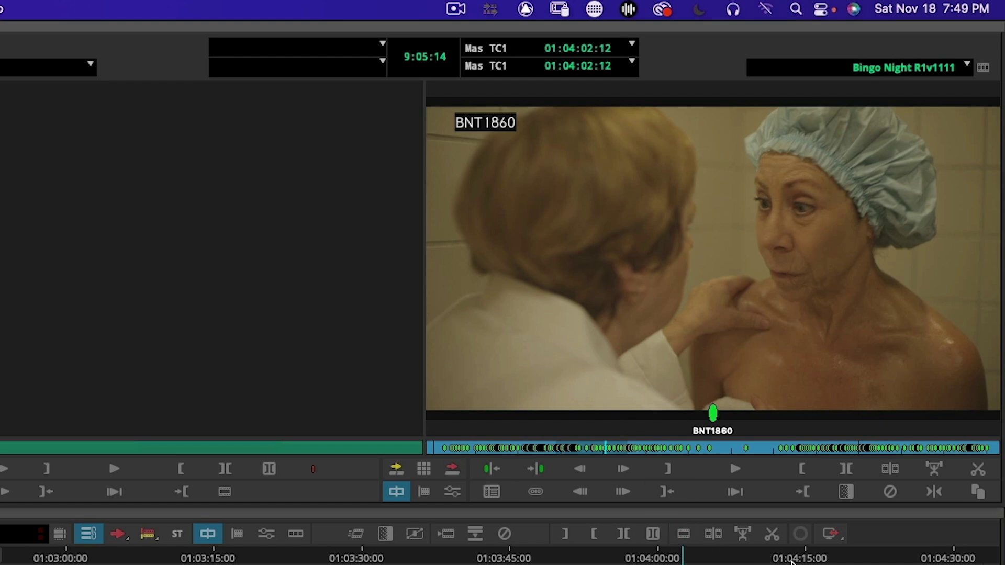
left_click(791, 558)
key("space")
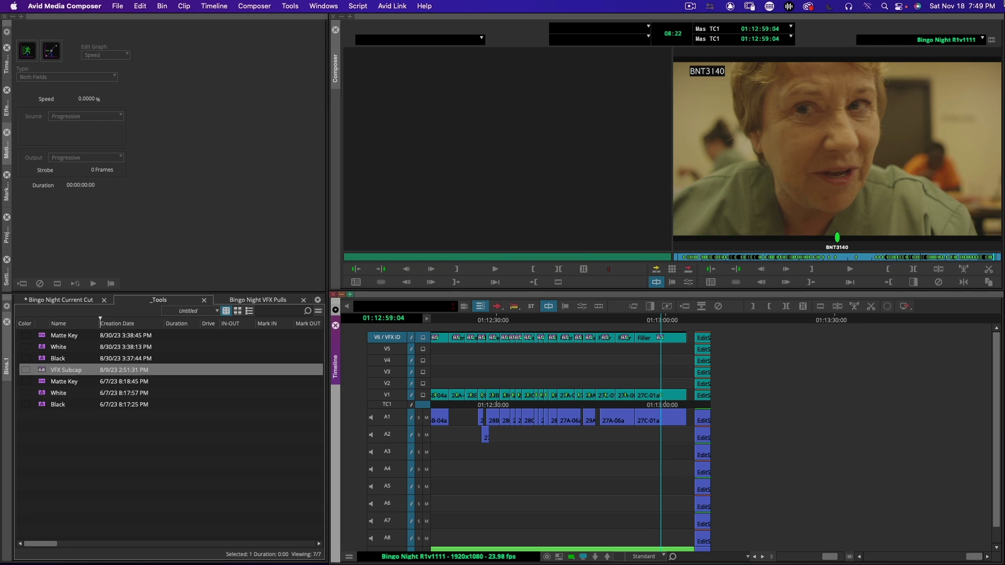
key("super+slash")
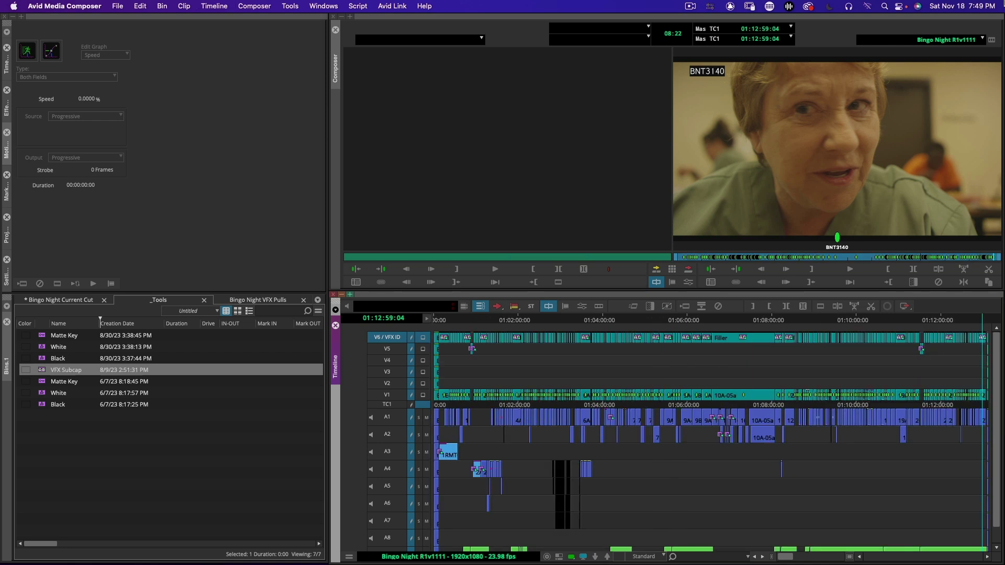
Set Handles to Add to 32 and replace it across all 215 FileMaker records
left_click(105, 304)
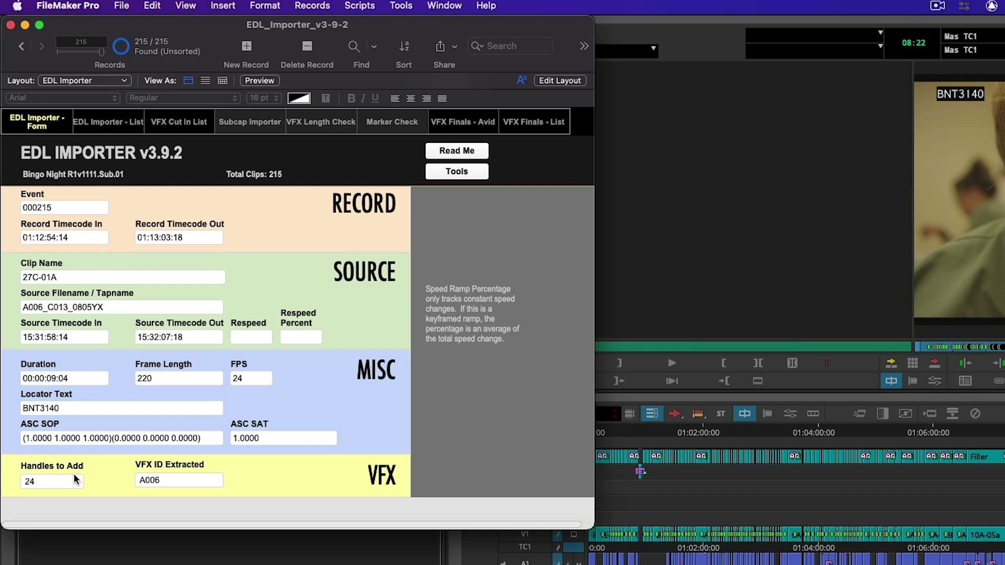
left_click(46, 482)
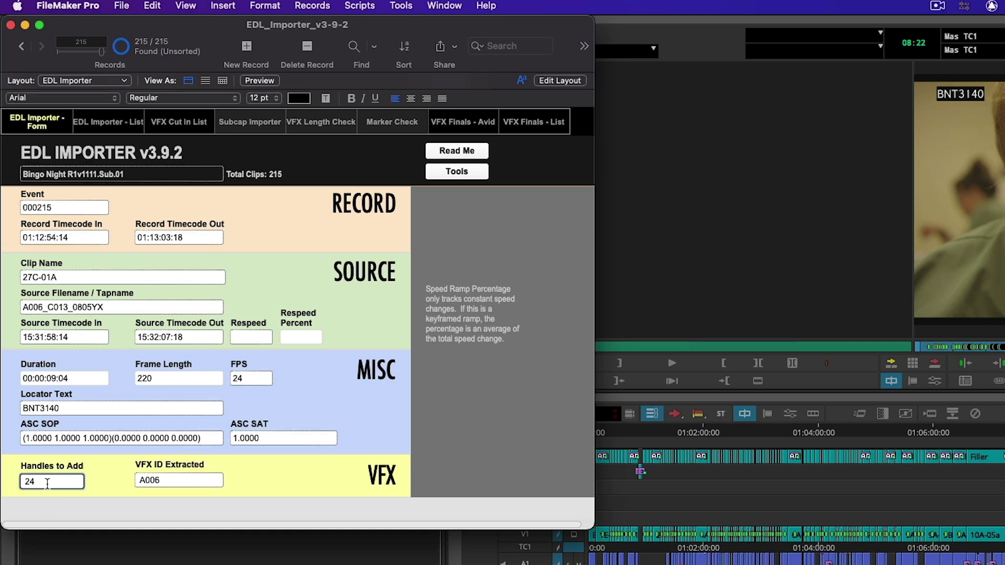
key("super+a")
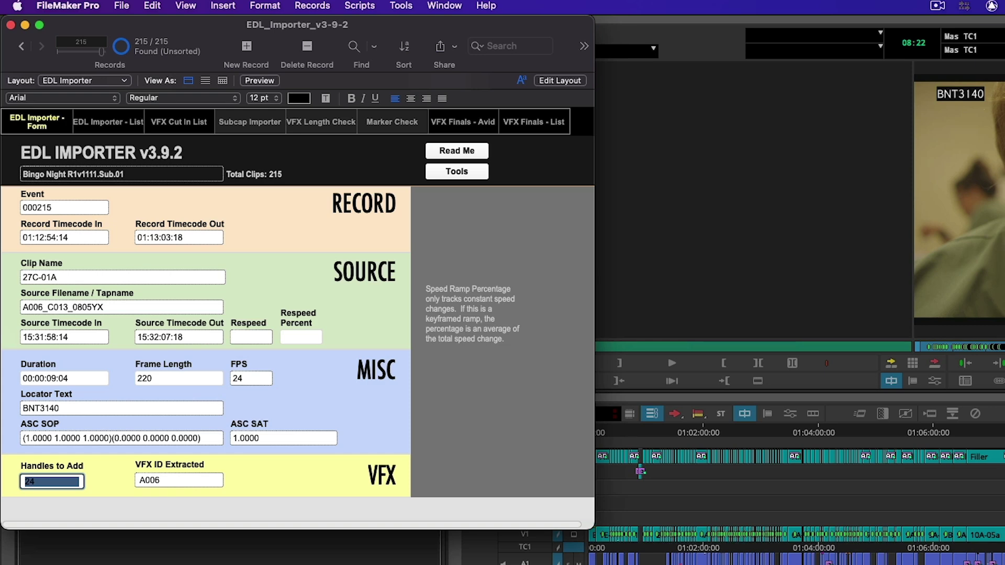
type("32")
key("super+equal")
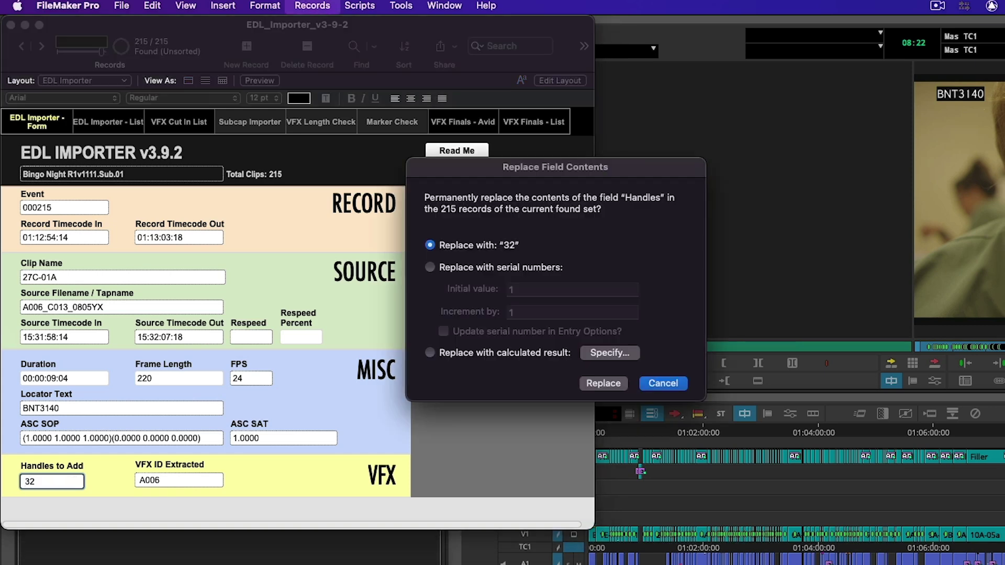
left_click(602, 383)
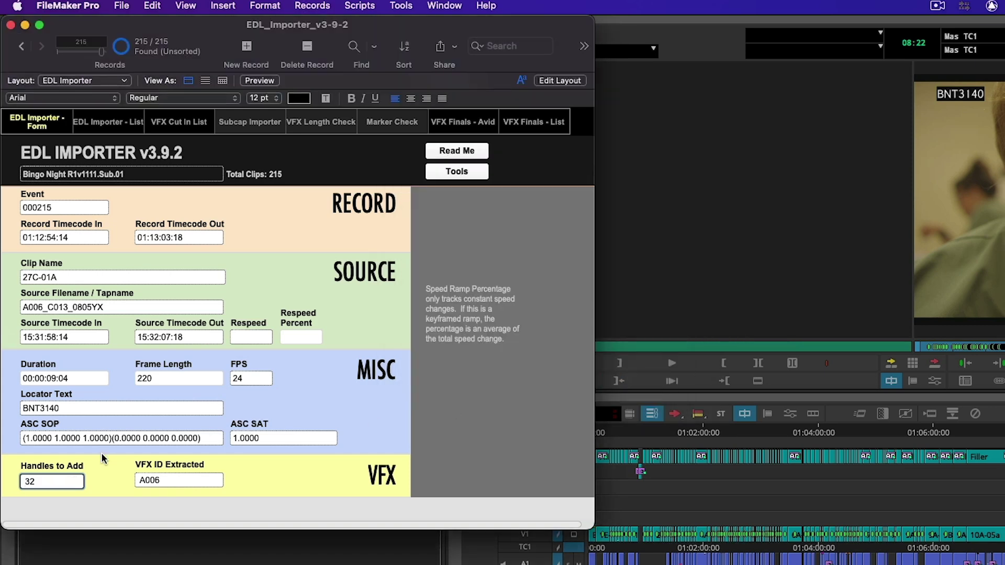
Change Handles to Add back to 24 in all records and return to Avid
left_click(21, 46)
left_click(21, 46)
left_click(21, 46)
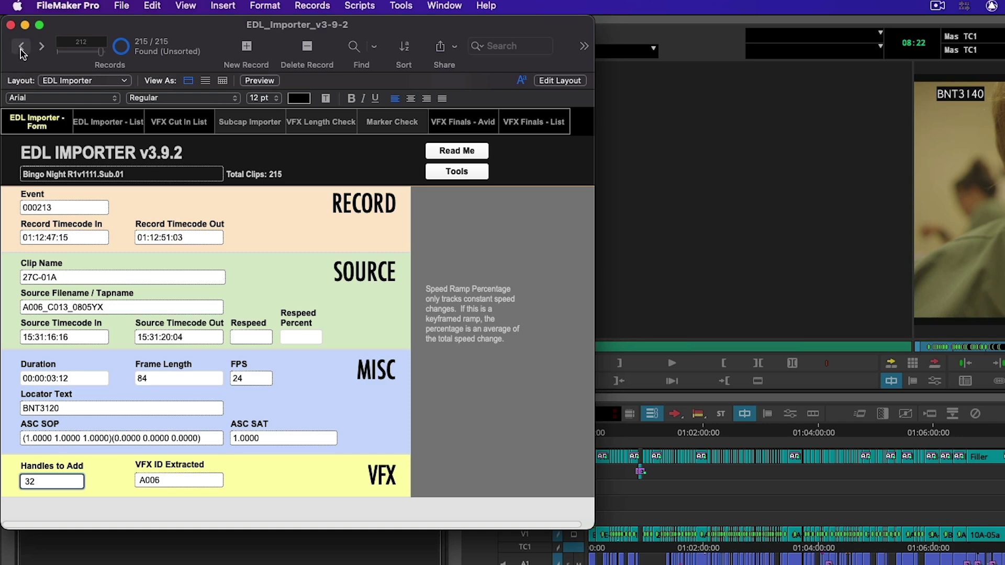
left_click(21, 46)
left_click(22, 46)
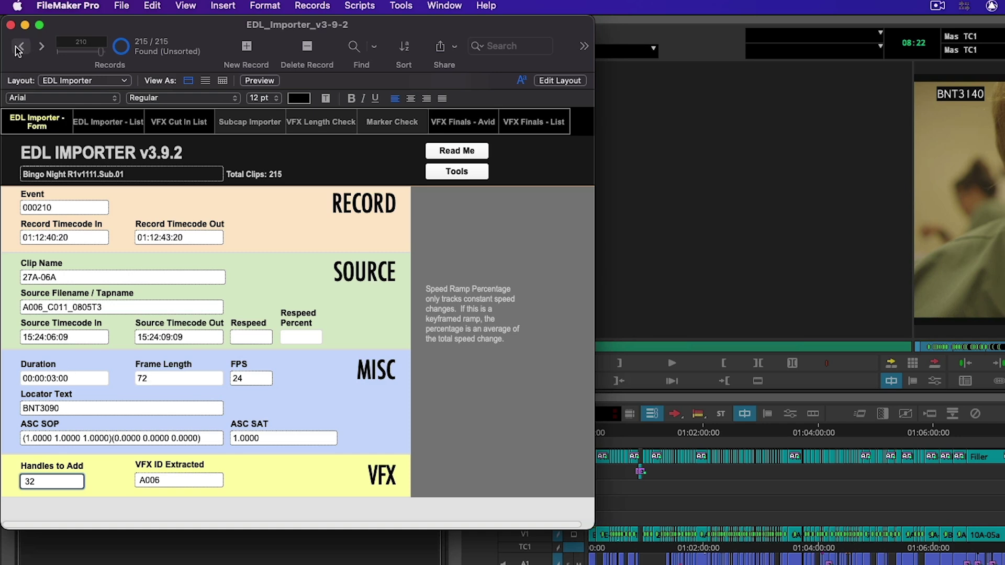
left_click(38, 481)
type("24")
key("super+equal")
left_click(596, 386)
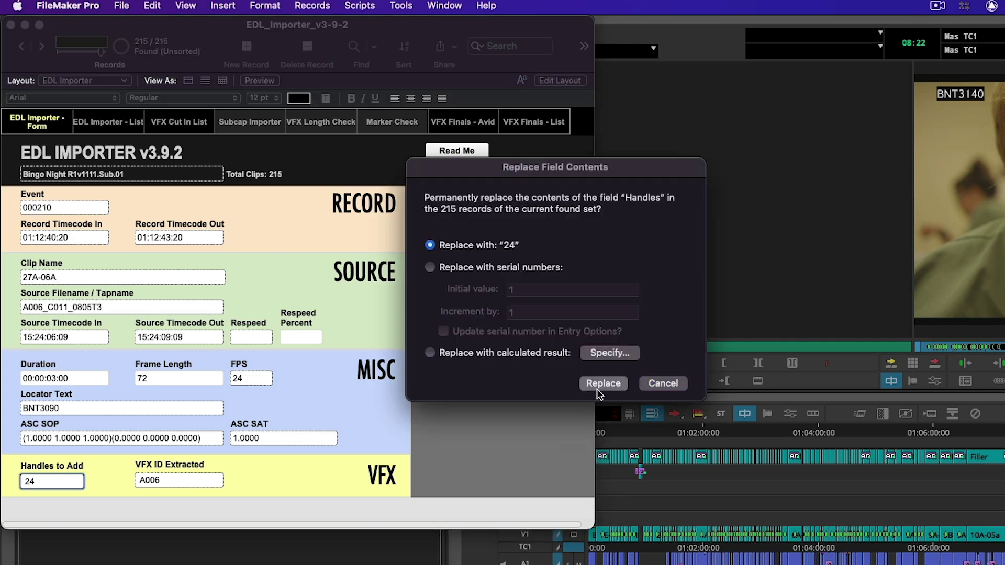
left_click(25, 25)
left_click(163, 558)
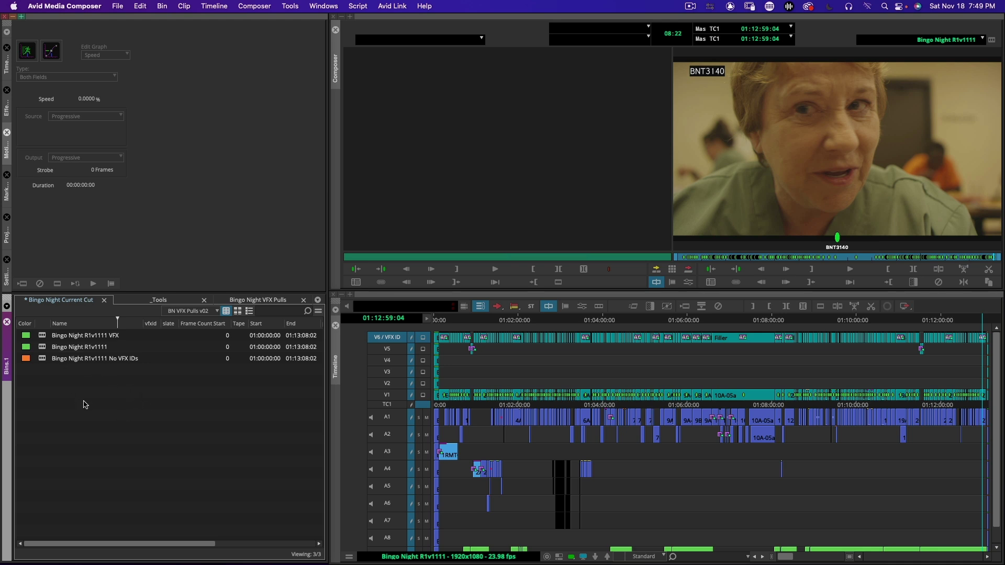
Save the Bingo Night Current Cut bin with its three R1v1111 sequences
key("super+s")
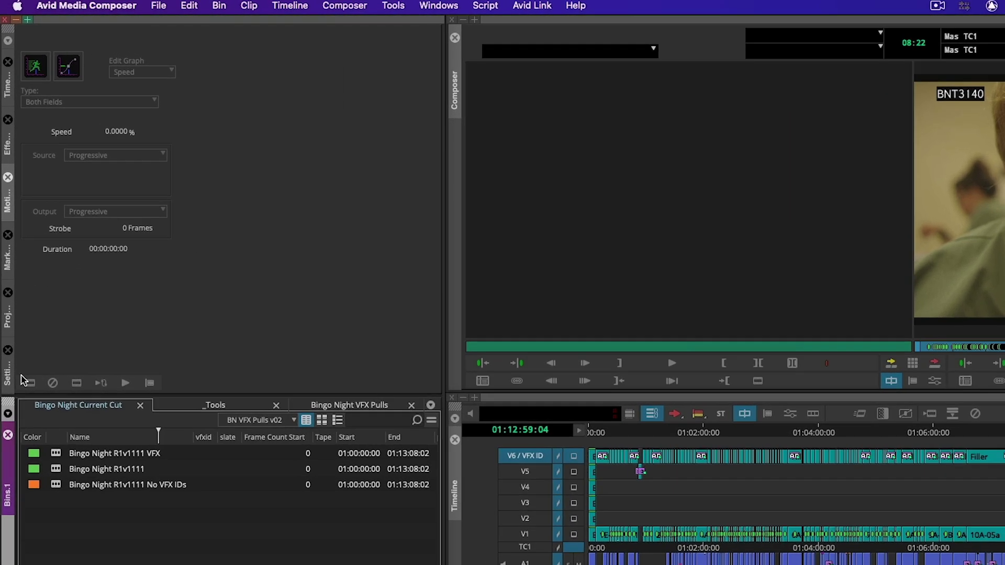
Open Import Settings from the user settings and show its Shot Log options
left_click(6, 272)
left_click(257, 37)
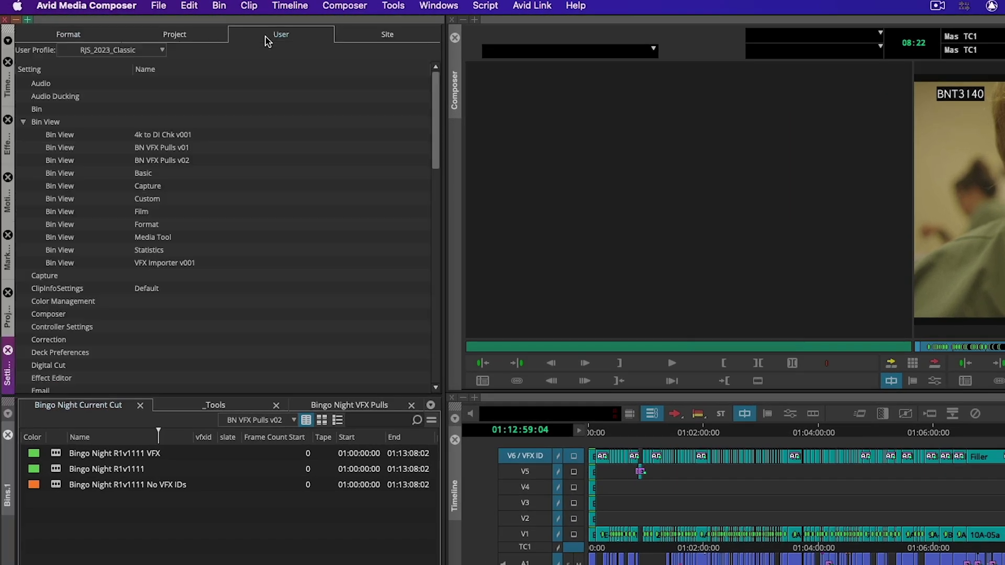
left_click_drag(439, 158, 445, 242)
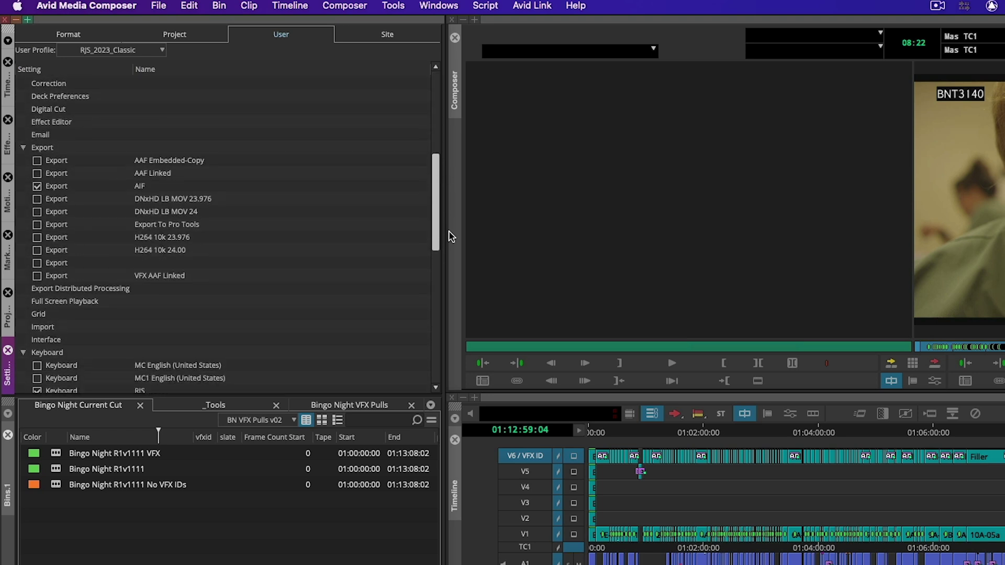
double_click(74, 328)
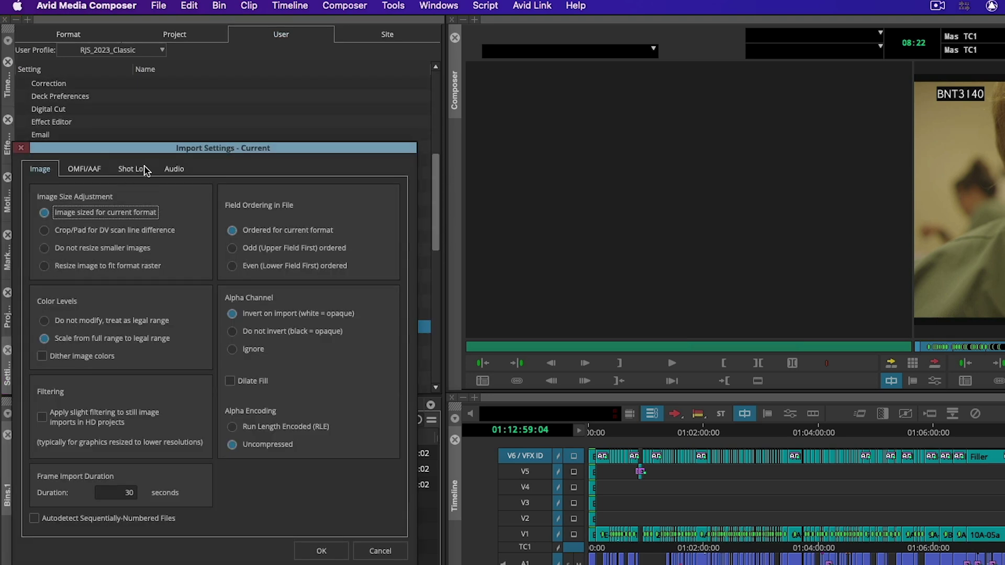
left_click(133, 168)
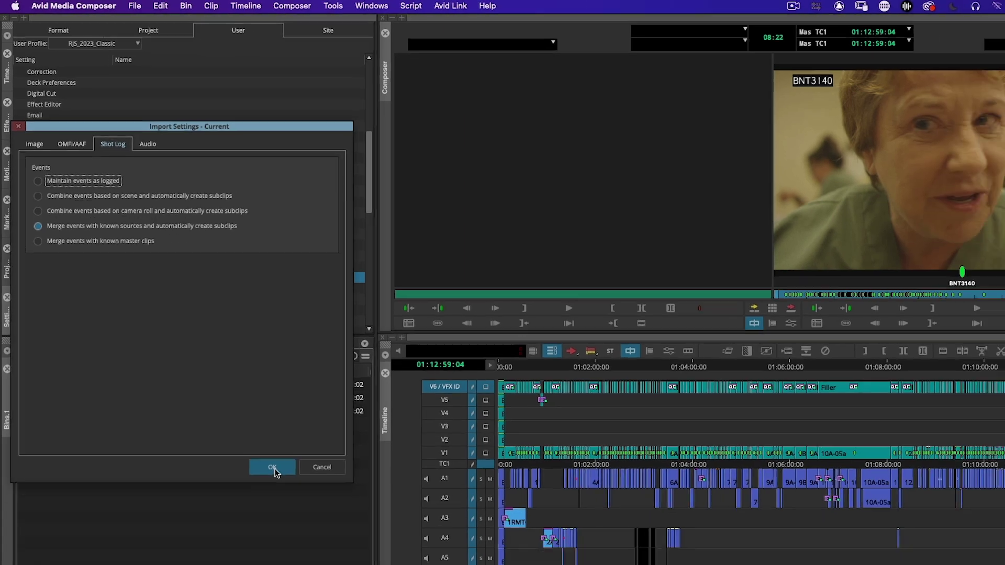
Confirm the import settings and turn on Show reference clips in Set Bin Display
left_click(321, 550)
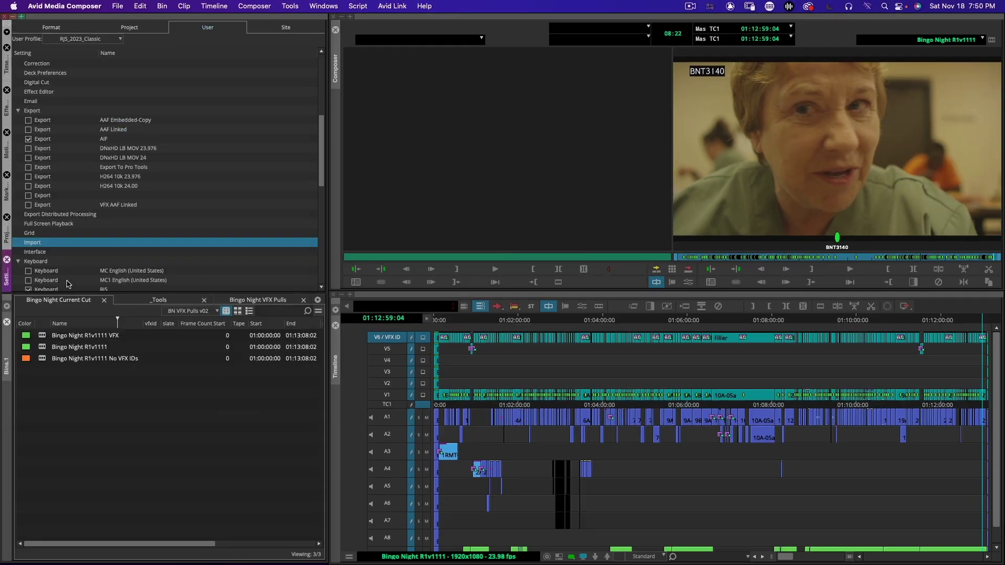
left_click(318, 311)
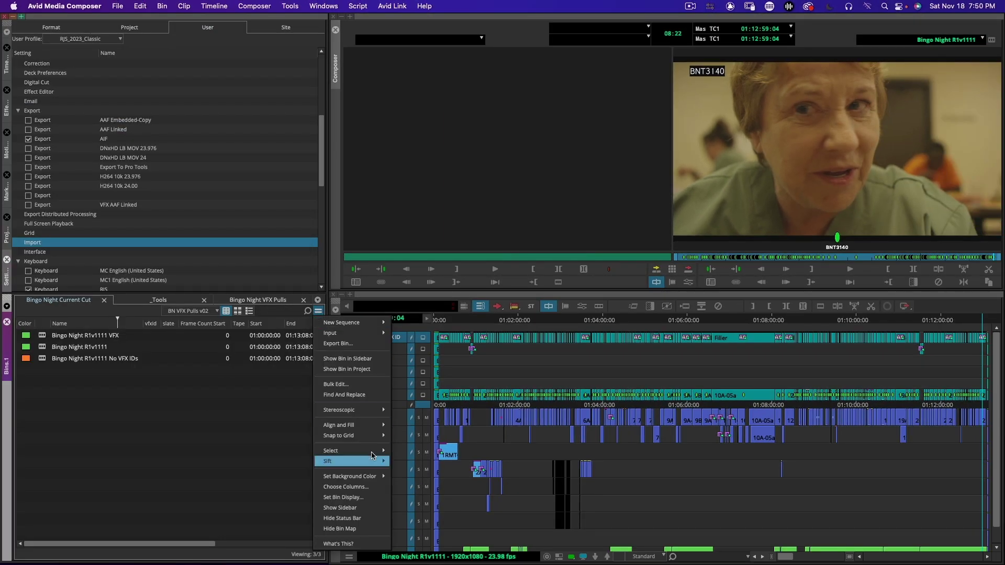
left_click(366, 497)
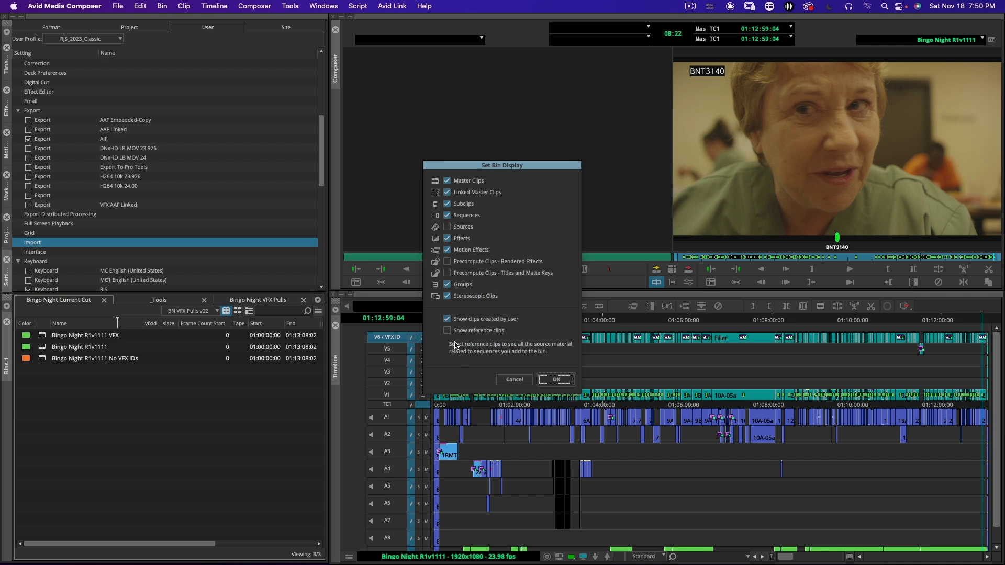
left_click(448, 331)
left_click(563, 380)
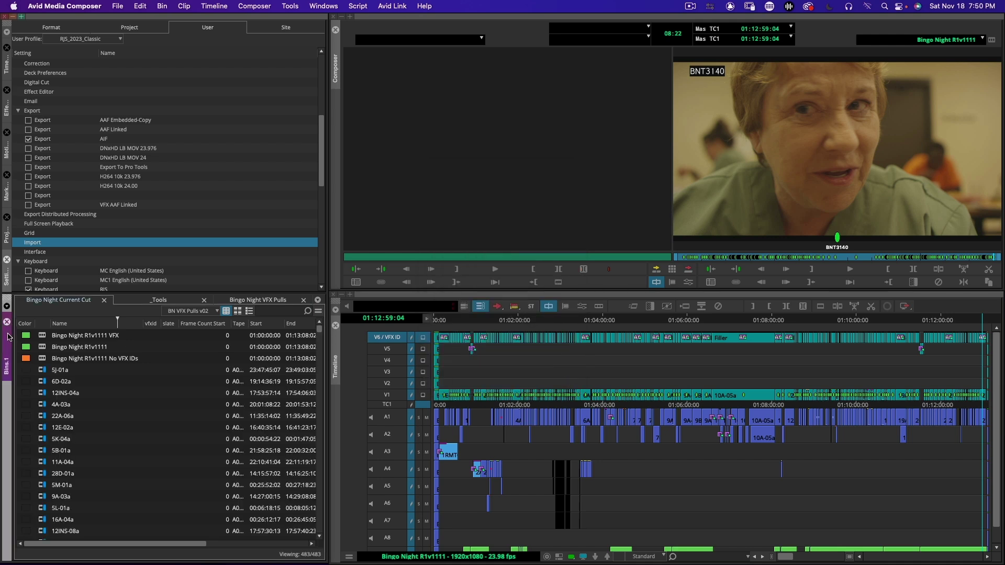
Sort the 483-item bin by clip type and select the 1A-01a clip
left_click(44, 323)
key("super+e")
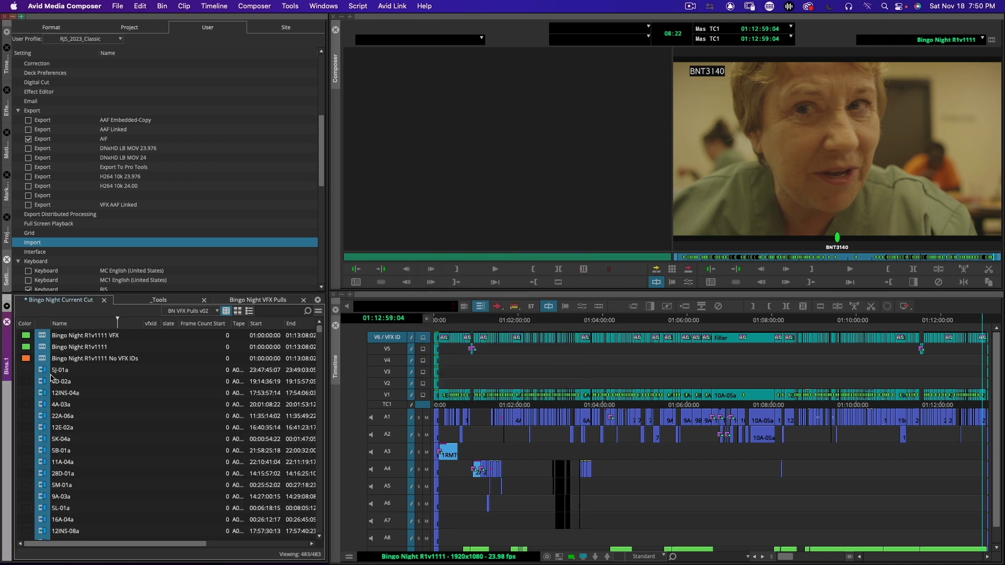
left_click(55, 371)
left_click_drag(319, 333, 332, 387)
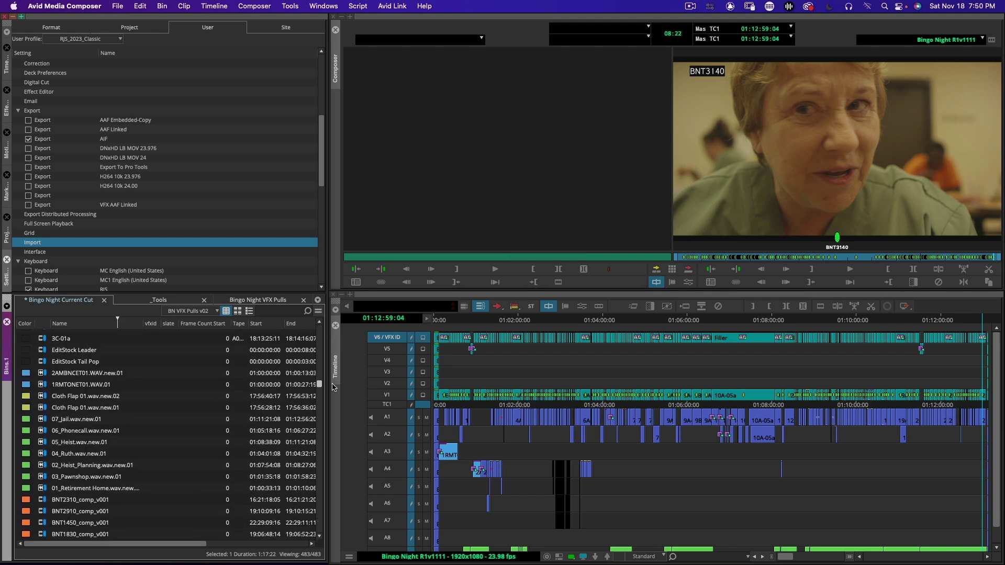
Drag Bingo Night R1v1111.Sub.01_TAPE.ale from the EDL Importer Demo folder onto the Avid bin
left_click(48, 362, "shift")
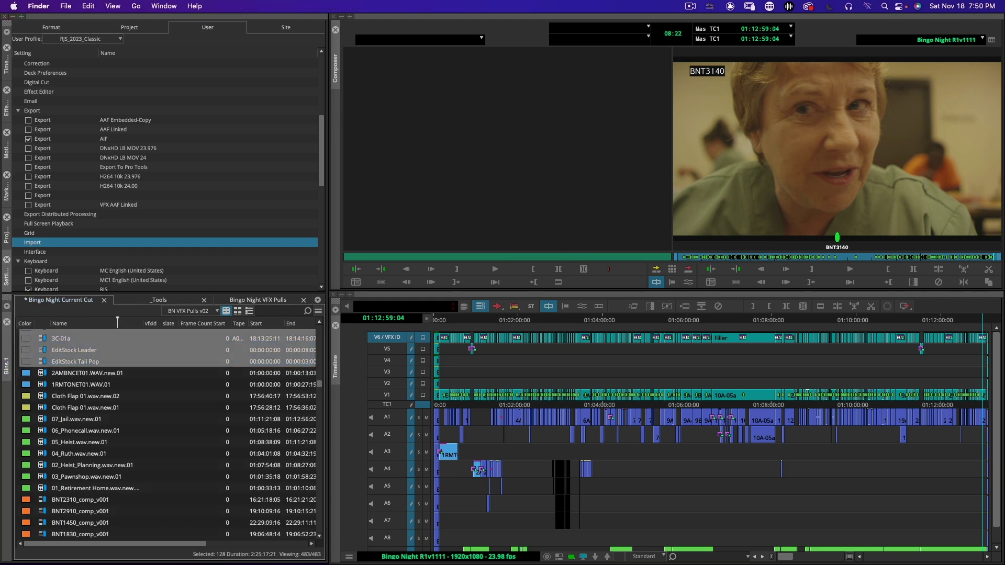
key("super+n")
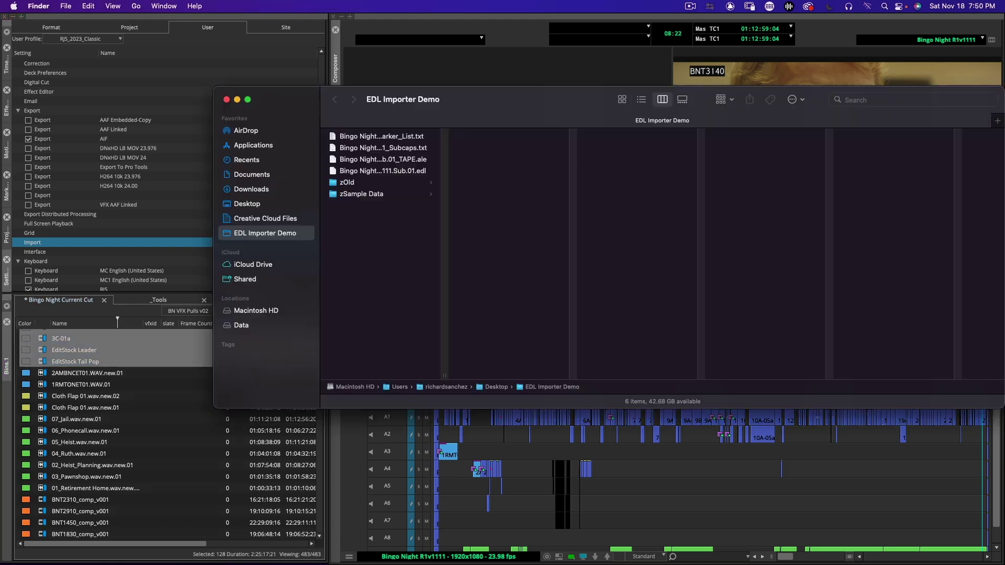
left_click(403, 159)
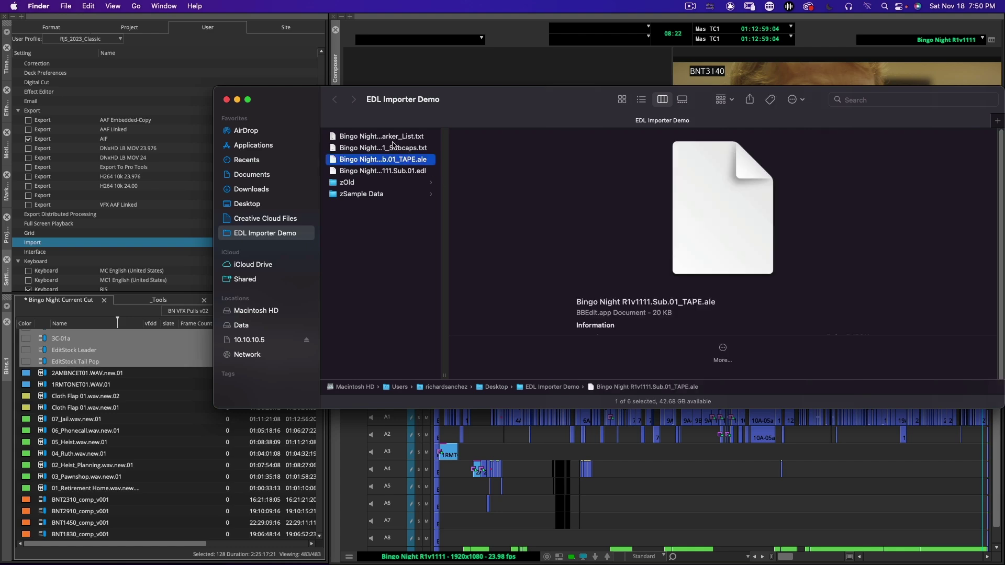
left_click_drag(339, 163, 74, 355)
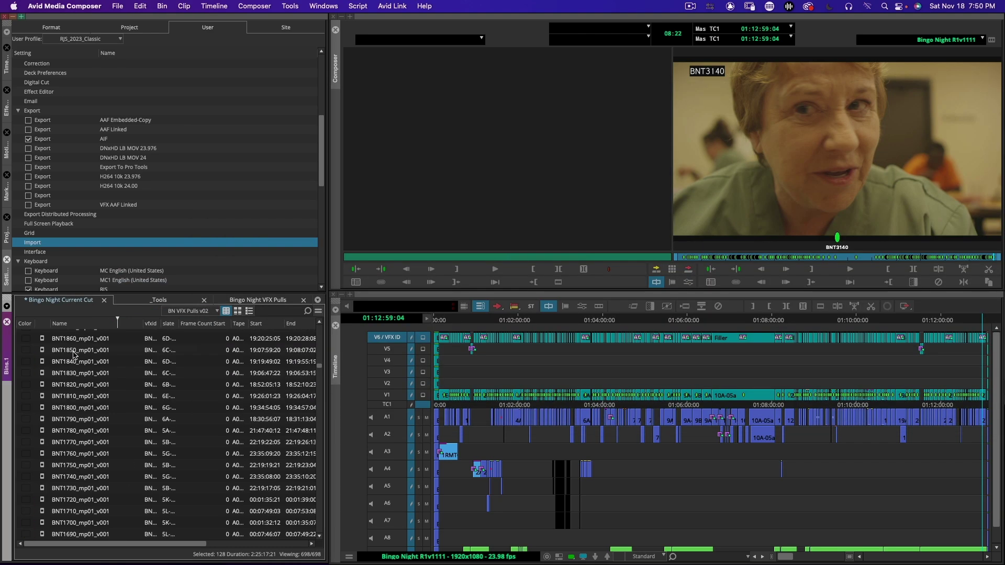
Hide reference clips in Set Bin Display, leaving 218 items in the bin
left_click(318, 310)
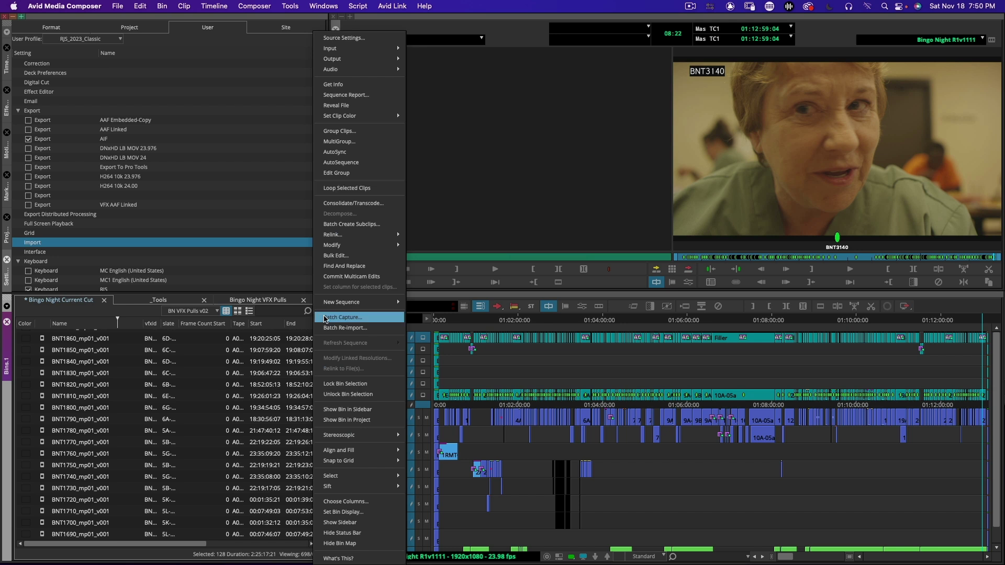
left_click(361, 512)
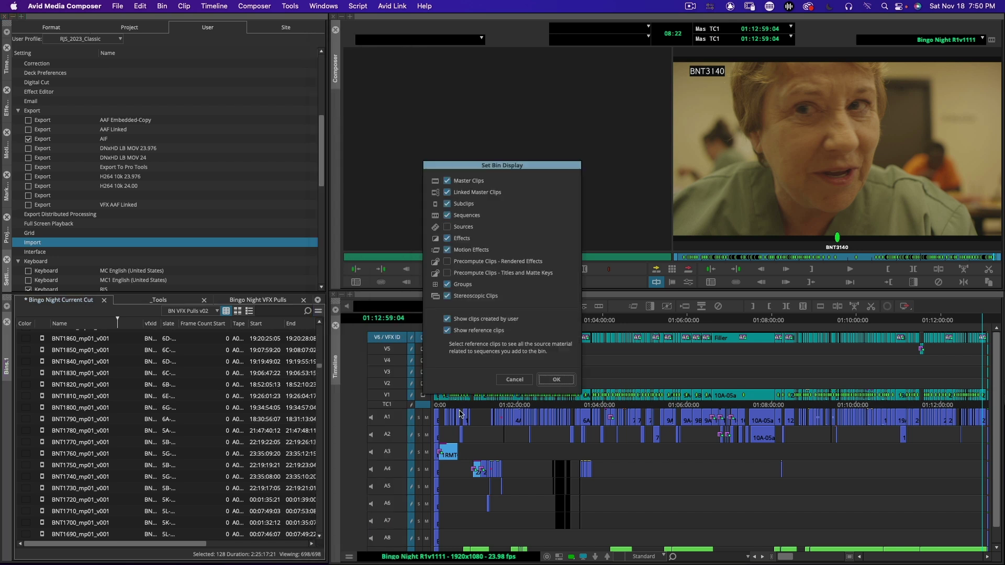
left_click(556, 380)
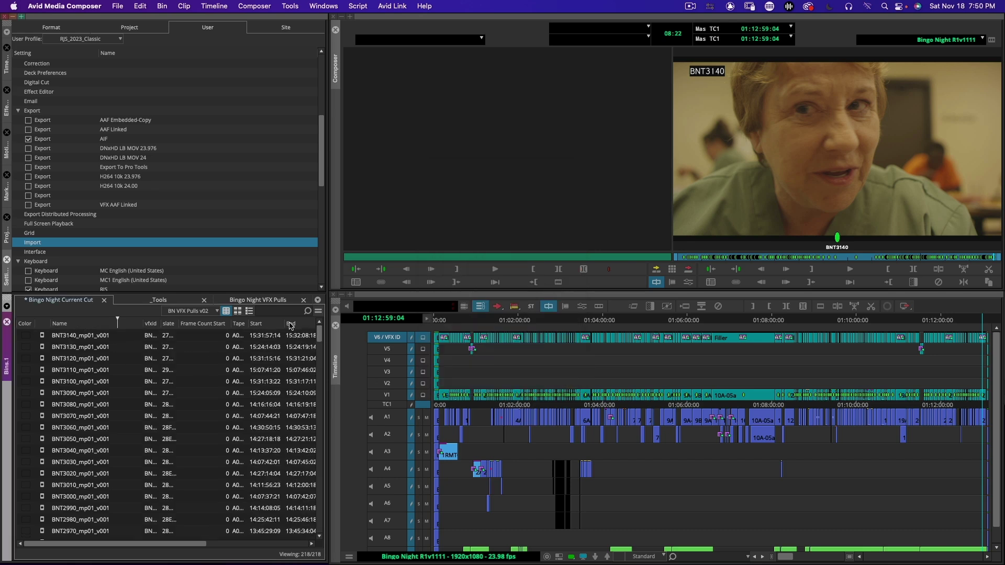
Select the 215 subclips from BNT3140 down to BNT1000
left_click(58, 340)
left_click_drag(319, 333, 319, 523)
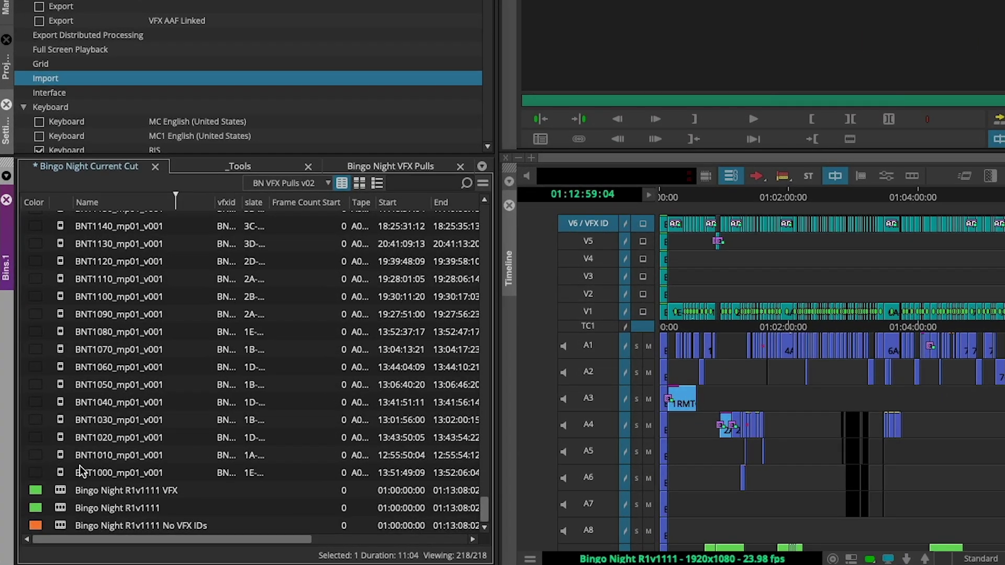
left_click(53, 501, "shift")
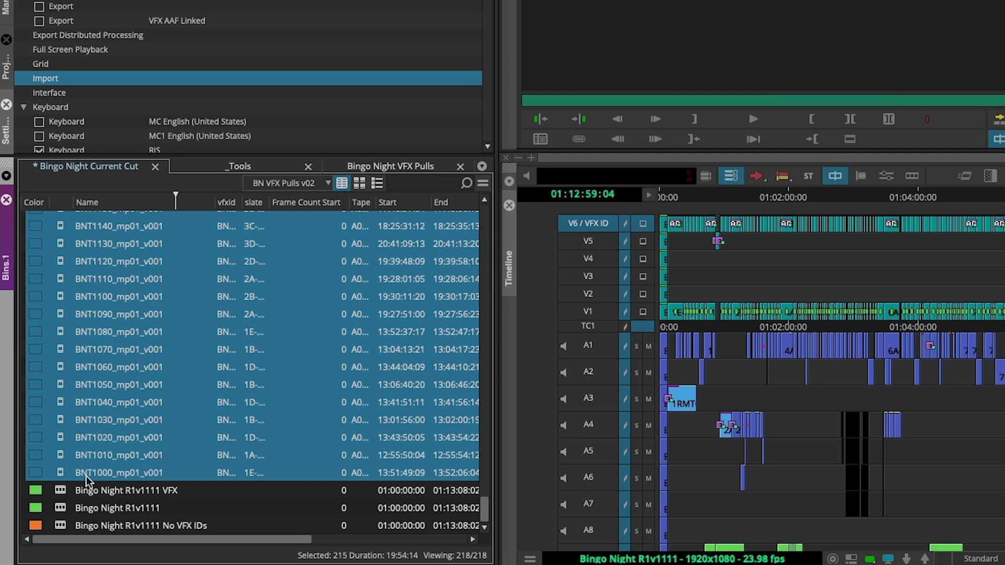
Move the 215 selected subclips into the empty Bingo Night VFX Pulls bin and load BNT1000 in the source monitor
left_click_drag(63, 476, 358, 181)
left_click(132, 235)
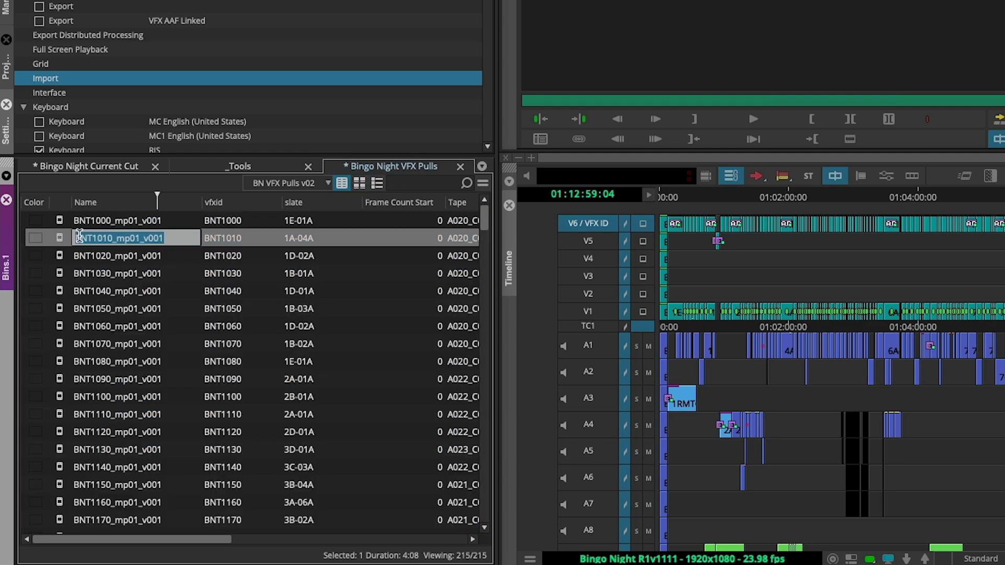
double_click(57, 222)
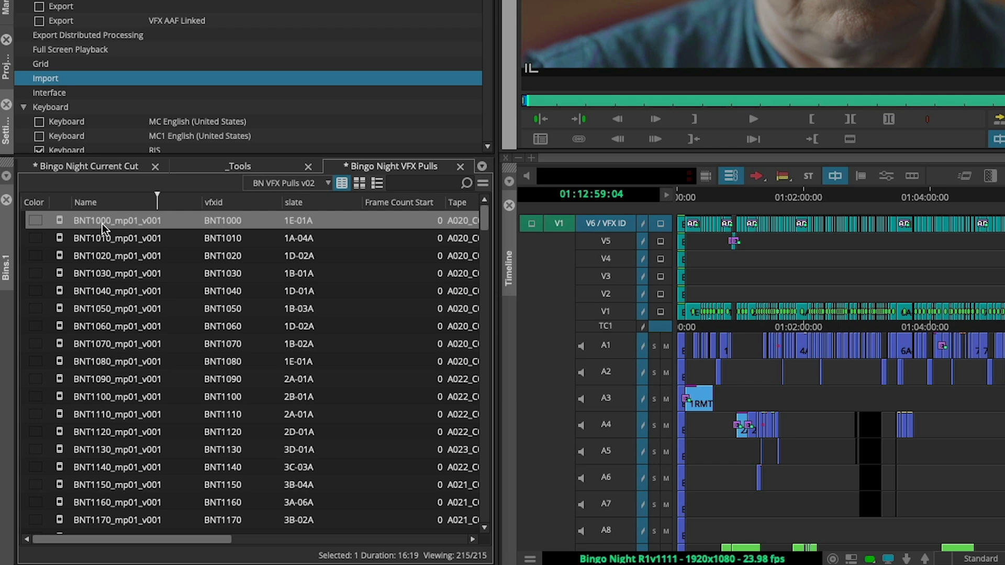
Enter 985 in BNT1000's Frame Count Start cell
left_click(218, 224)
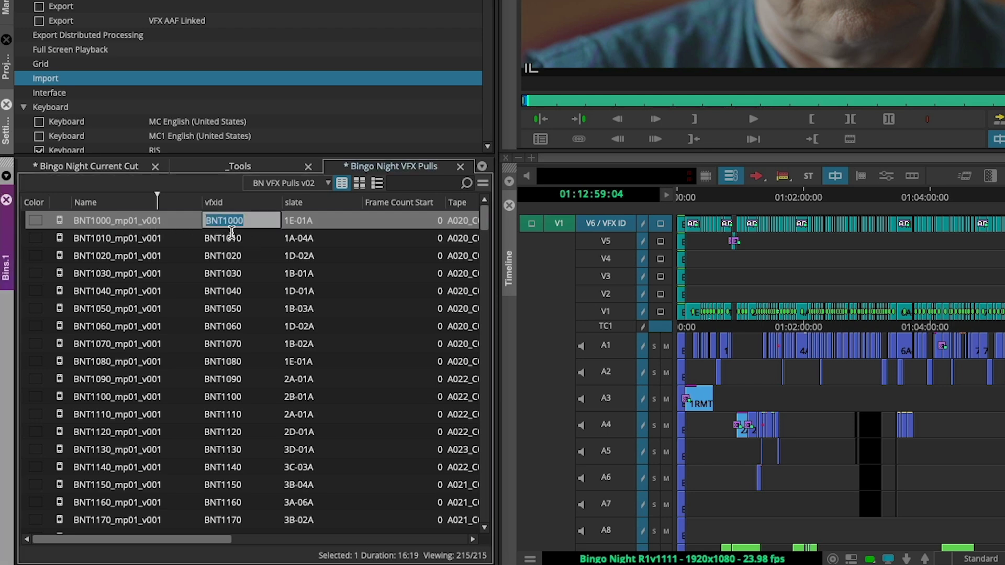
left_click(302, 224)
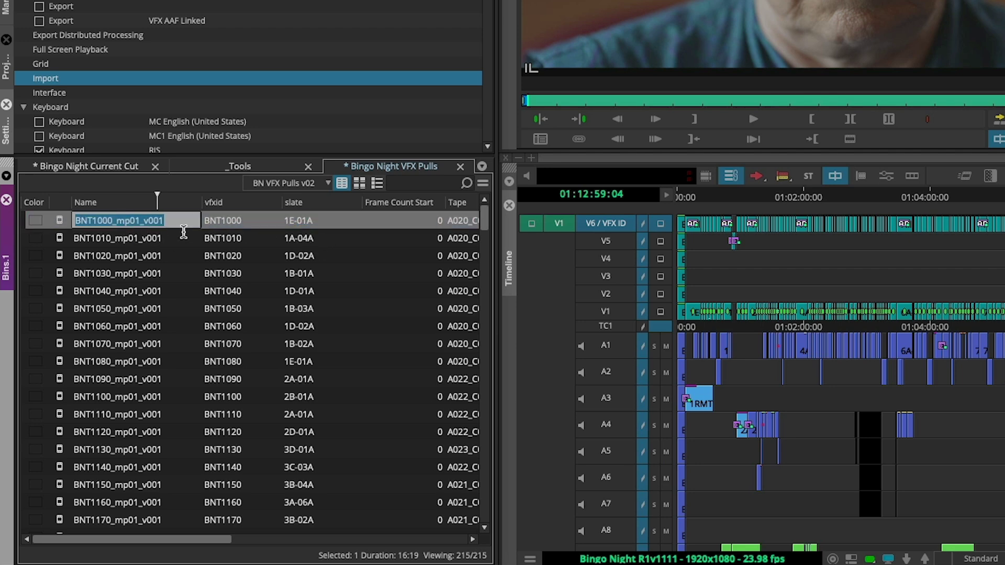
left_click(428, 220)
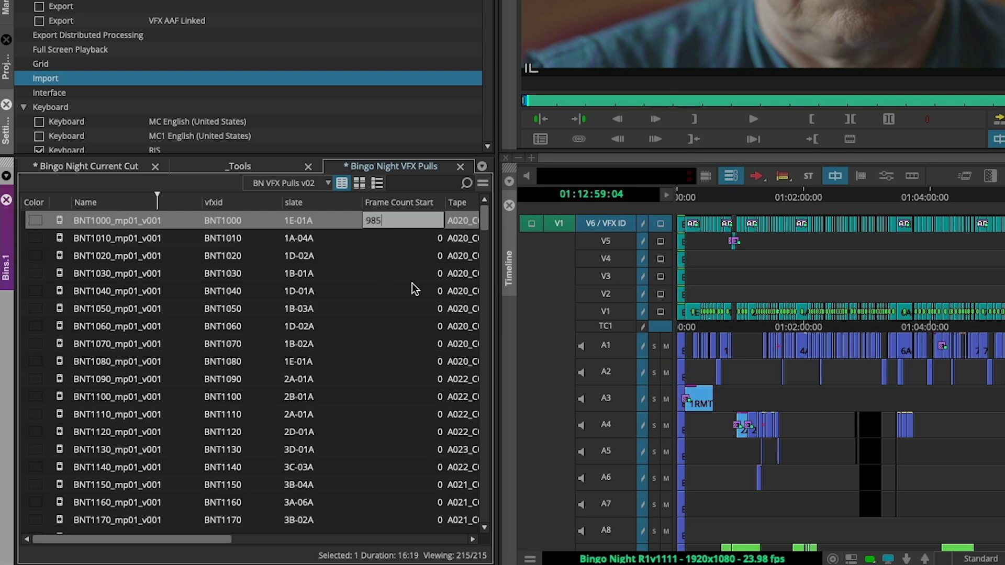
Commit BNT1000's 985 Frame Count Start and select all 215 subclips in the bin
left_click(431, 256)
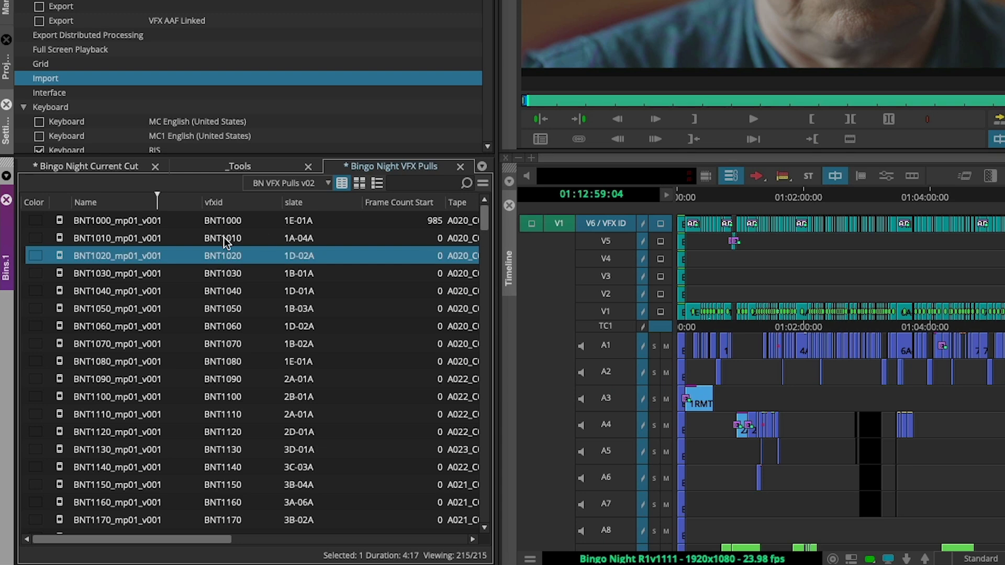
left_click(443, 220)
left_click(60, 242)
key("ctrl+a")
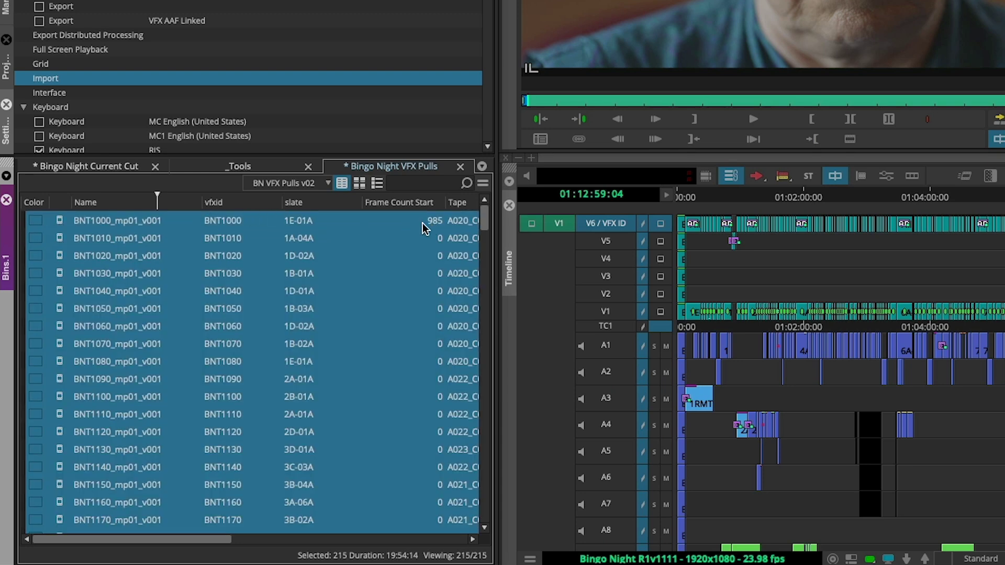
Set Frame Count Start to 985 for every selected subclip, then clear the selection
right_click(429, 229)
left_click(479, 120)
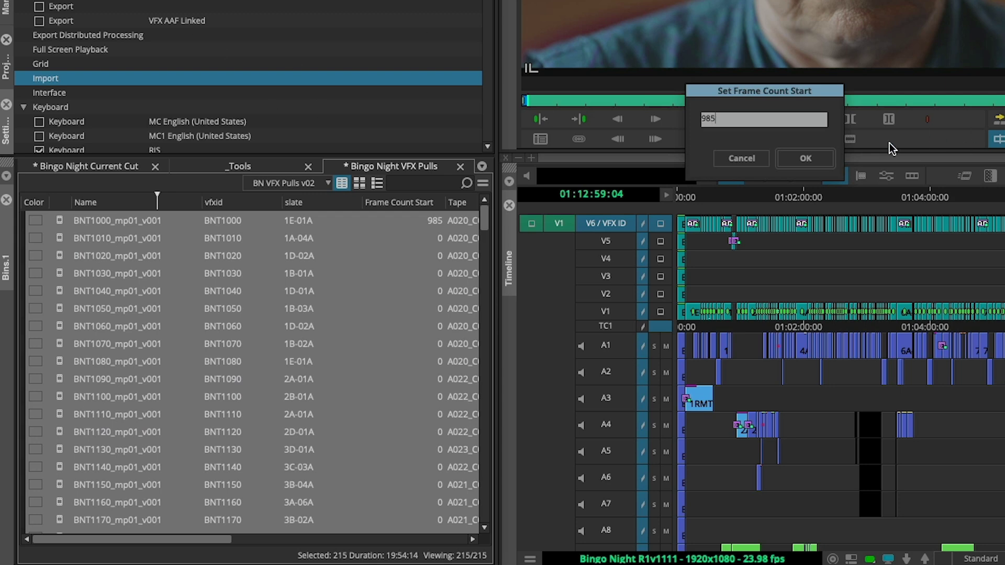
left_click(806, 158)
left_click(730, 156)
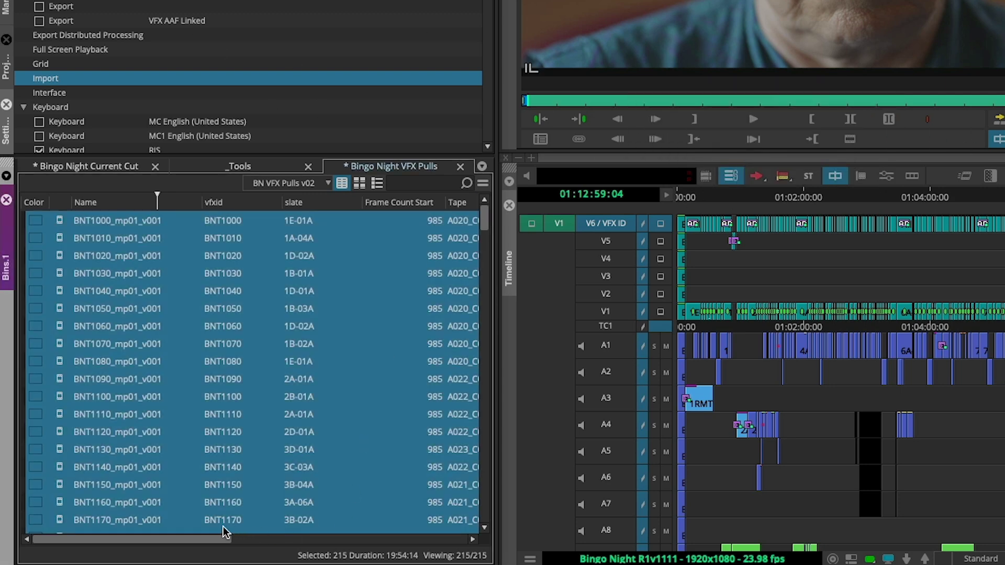
left_click_drag(208, 539, 176, 520)
left_click(181, 265)
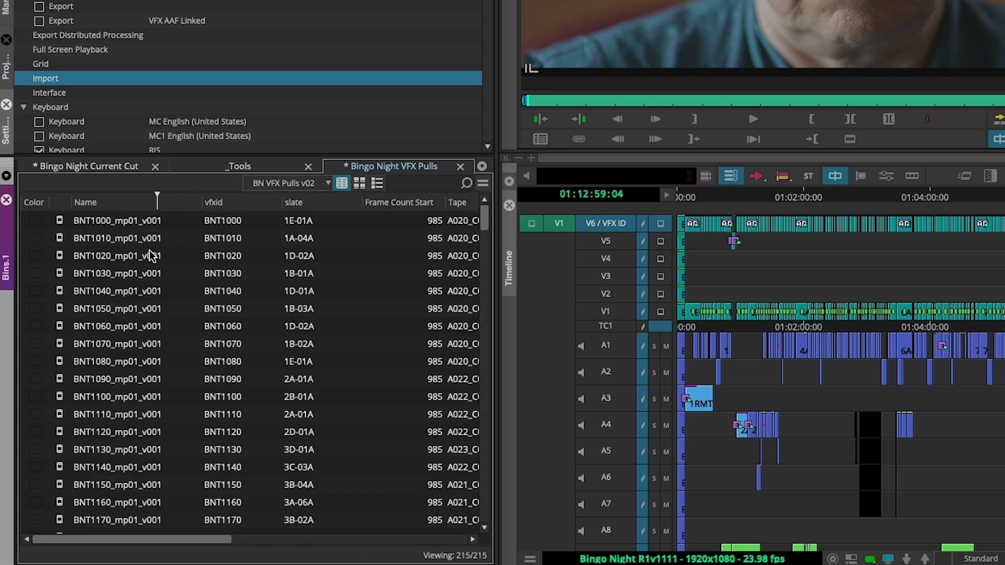
Cue BNT1000 24 frames past its start in the source and reverse match-frame it into the sequence
left_click(63, 237)
left_click(68, 222)
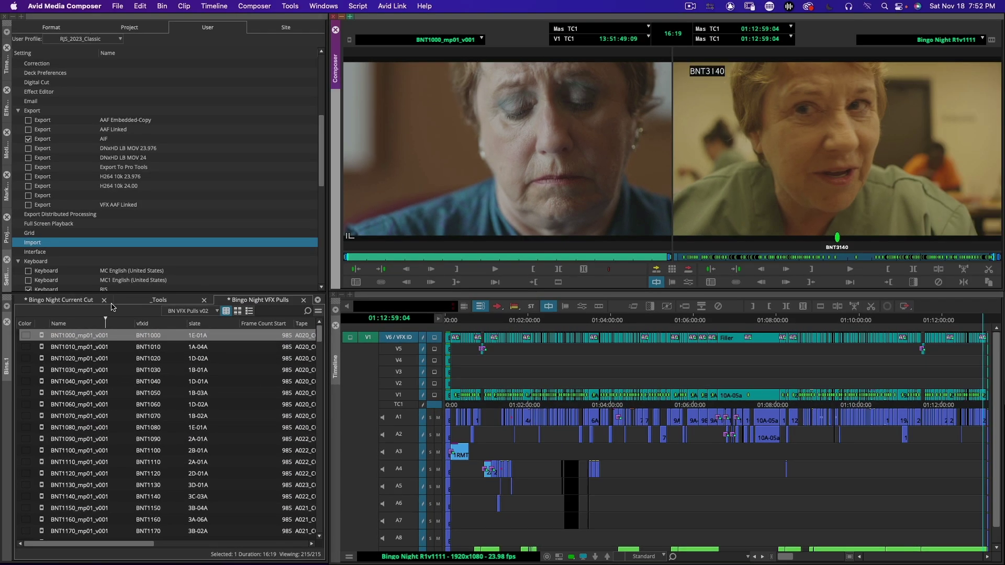
left_click(369, 258)
key("Home")
type("+24")
key("Return")
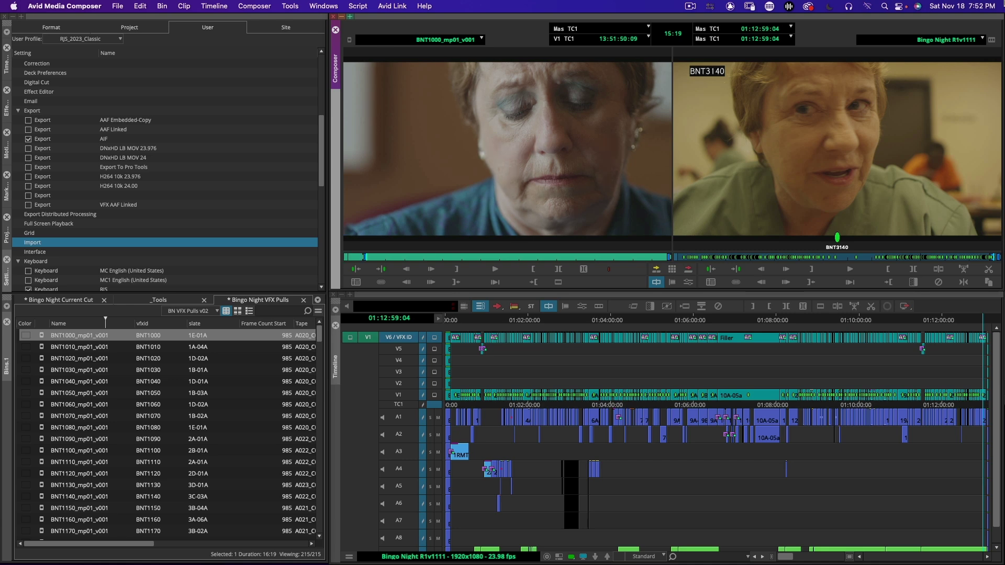
key("shift+f")
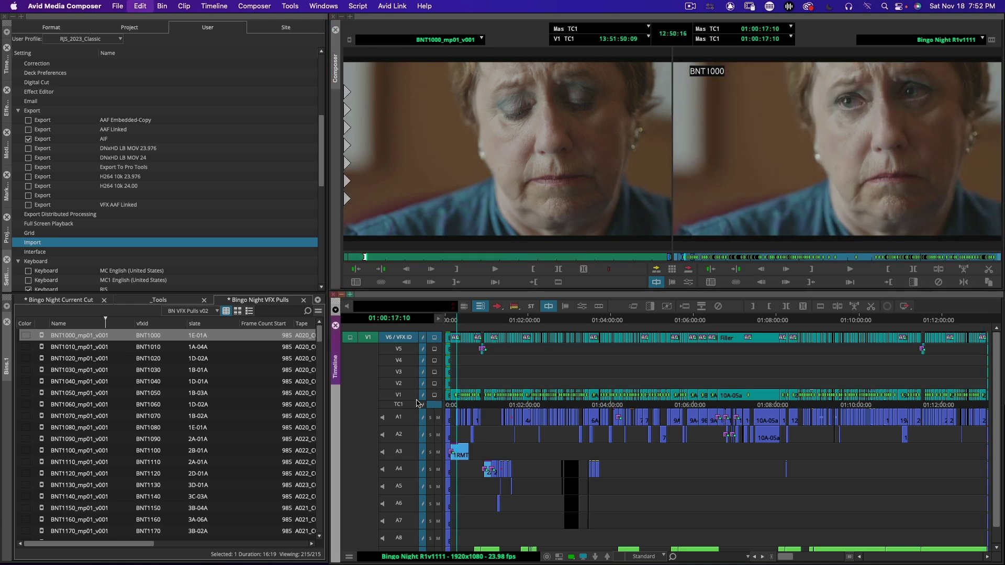